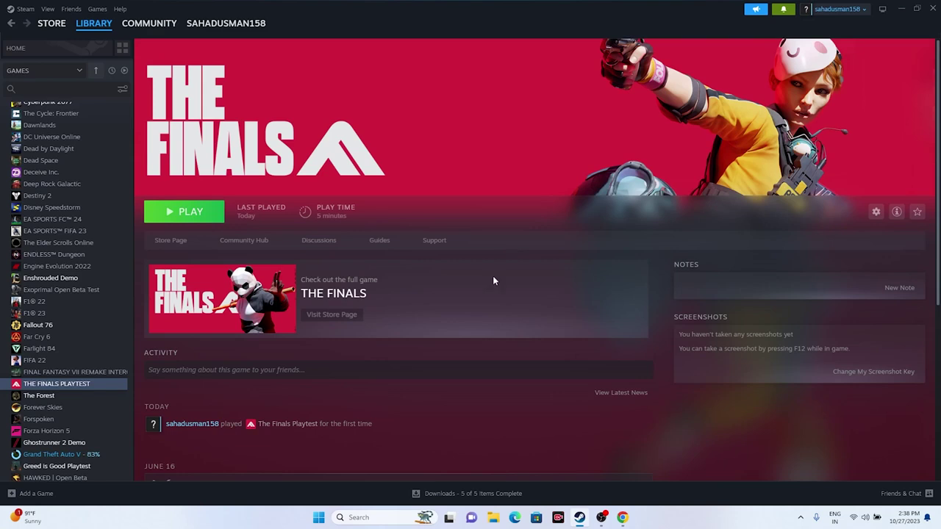
View the Windows power options that include restarting the computer
click(316, 519)
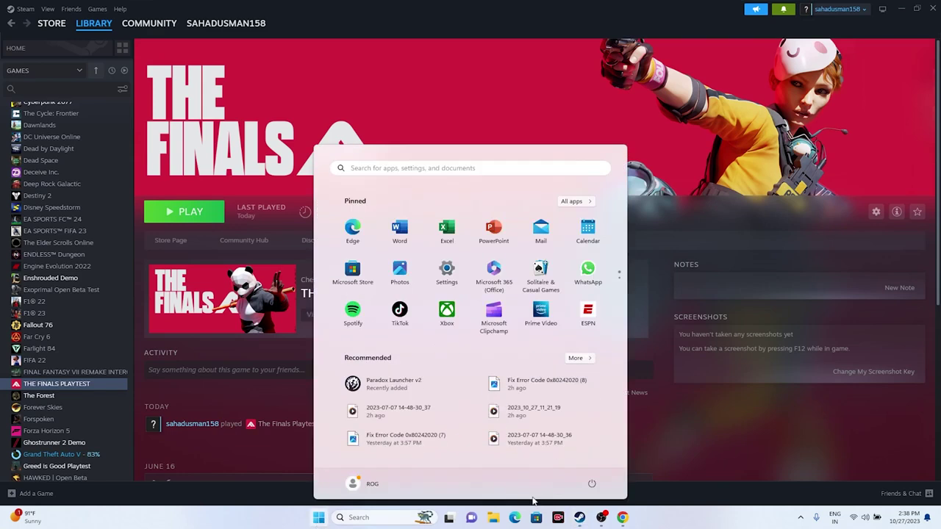
click(592, 484)
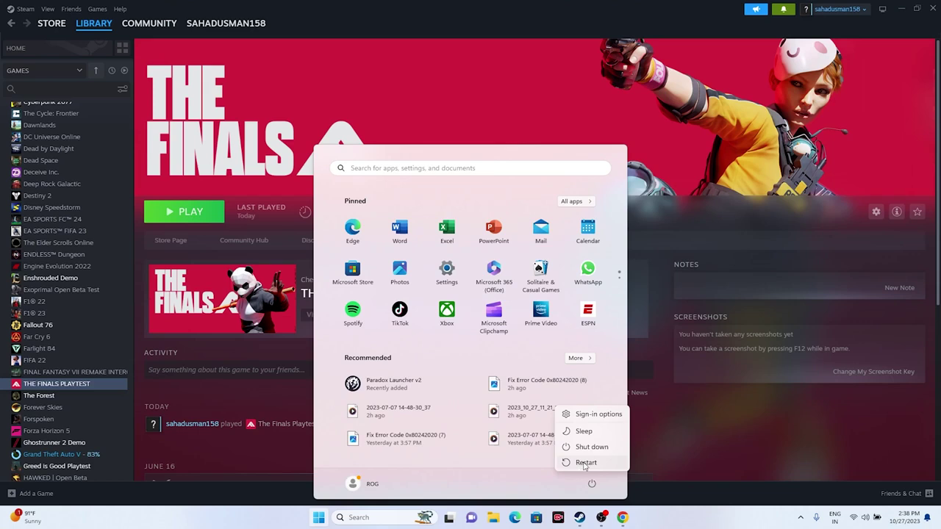
click(658, 514)
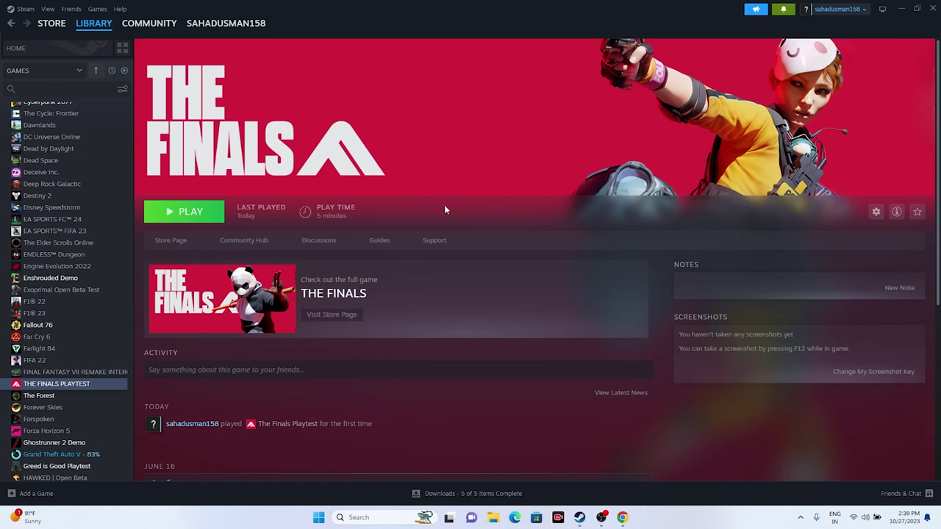
Open THE FINALS PLAYTEST's installation folder through its Steam installed-files properties and maximize the folder window
right_click(87, 386)
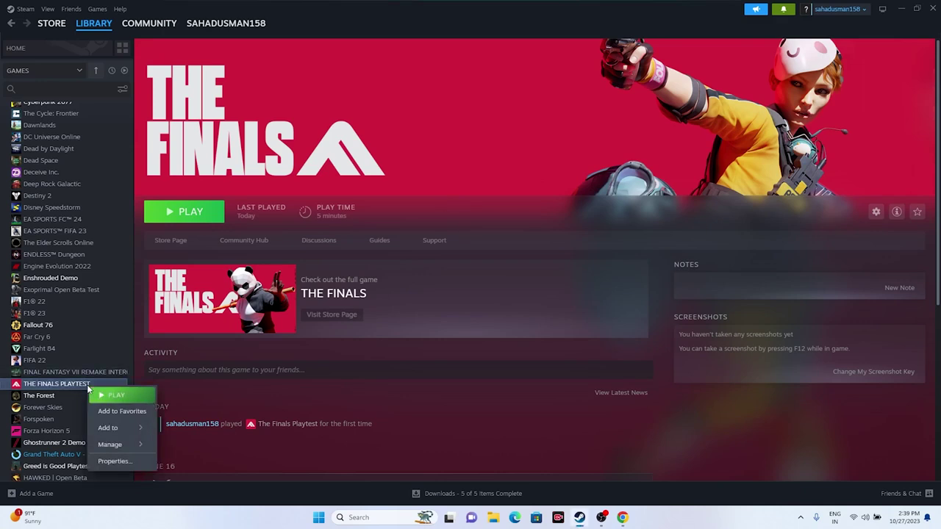
click(102, 461)
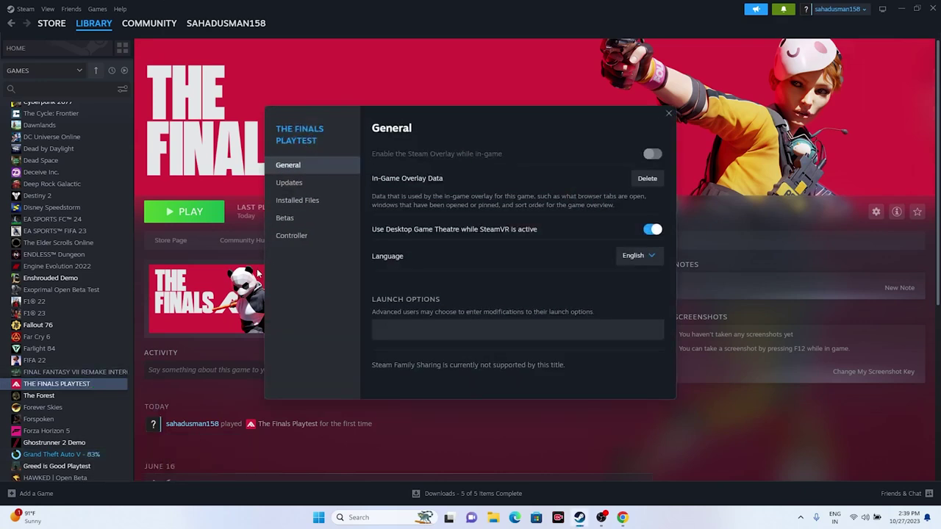
click(297, 200)
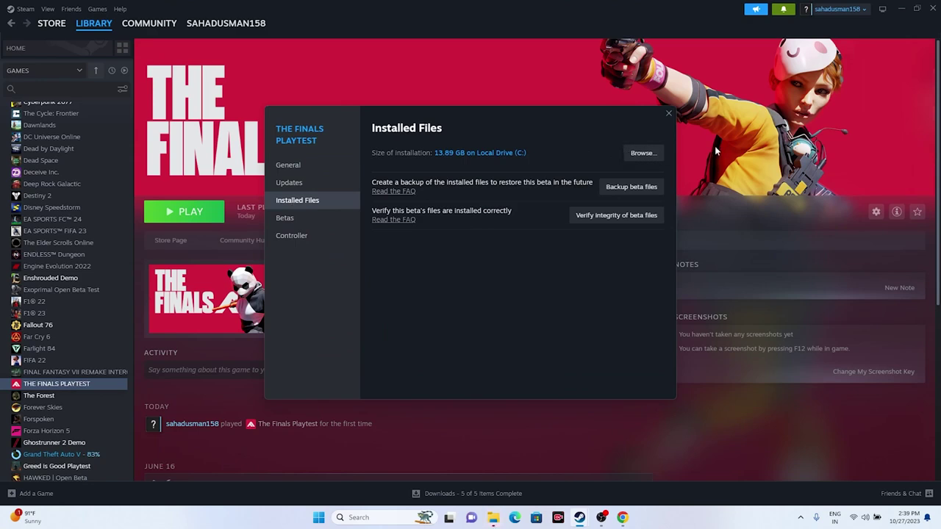
click(884, 9)
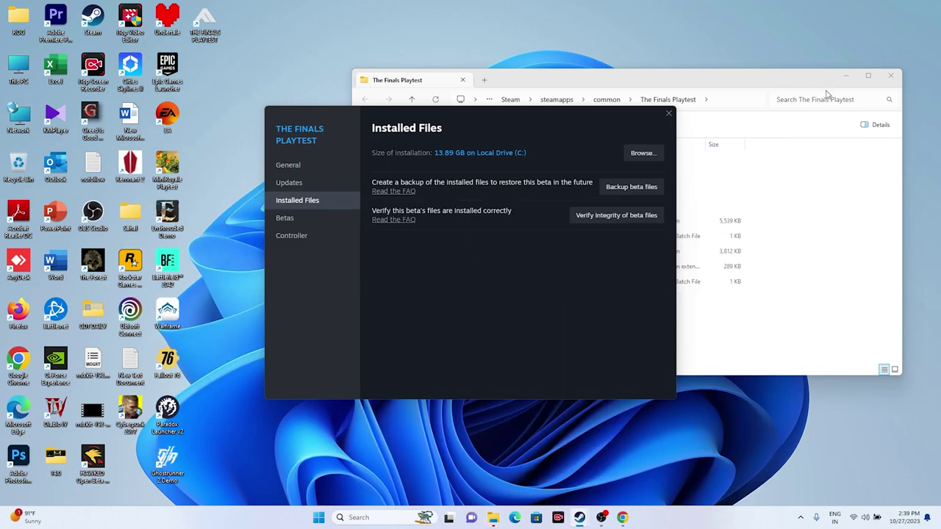
click(869, 75)
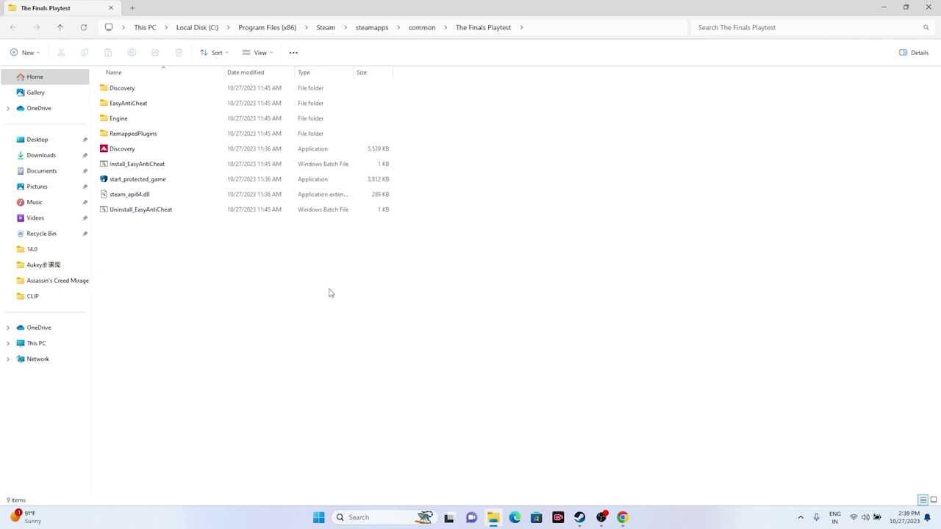
Set the Discovery application to always run as an administrator in its compatibility properties and apply the change
click(127, 149)
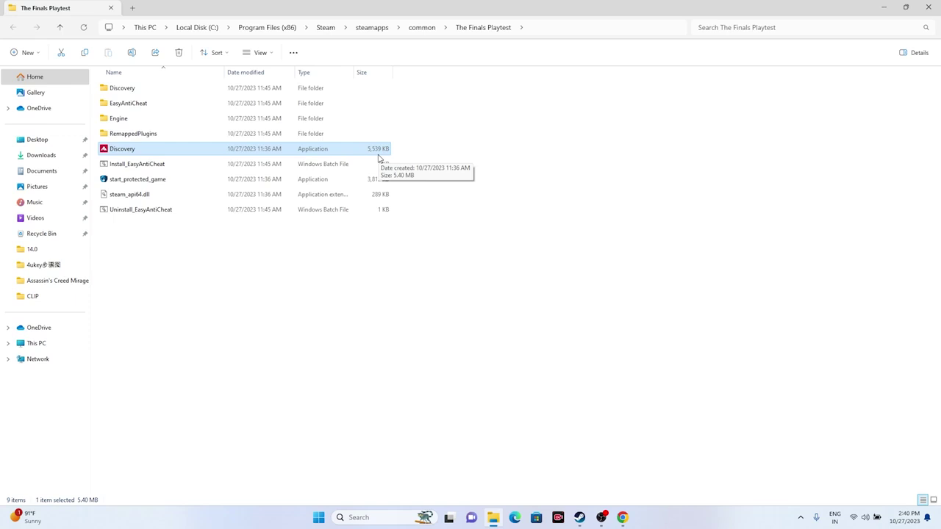
right_click(139, 153)
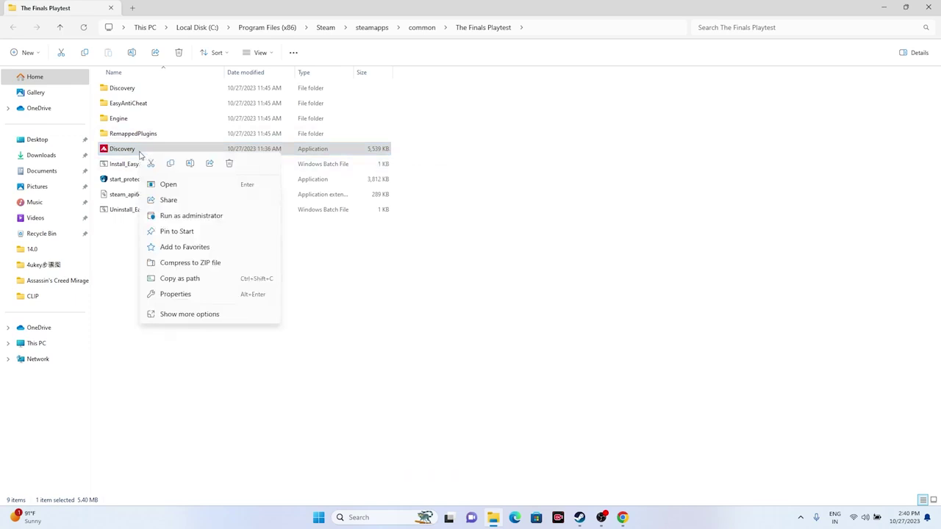
click(189, 314)
click(192, 387)
click(224, 186)
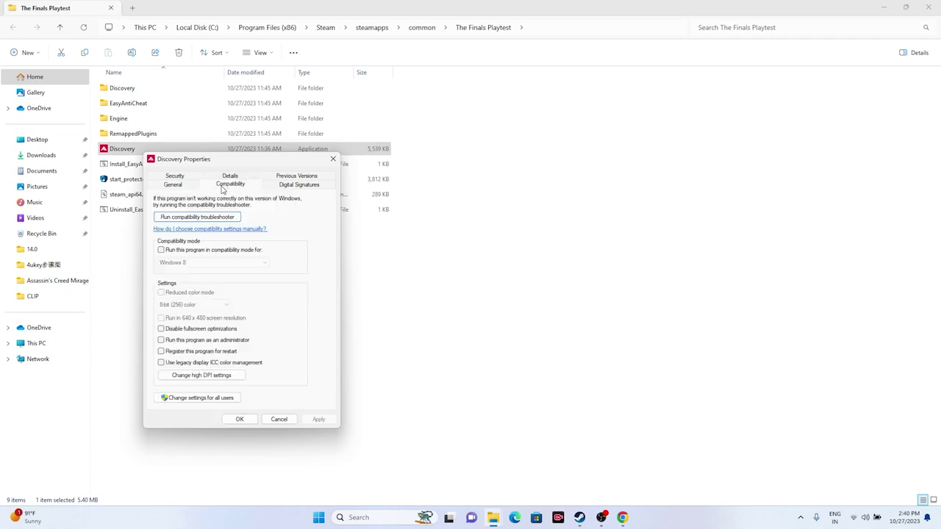
click(161, 341)
click(318, 419)
click(239, 420)
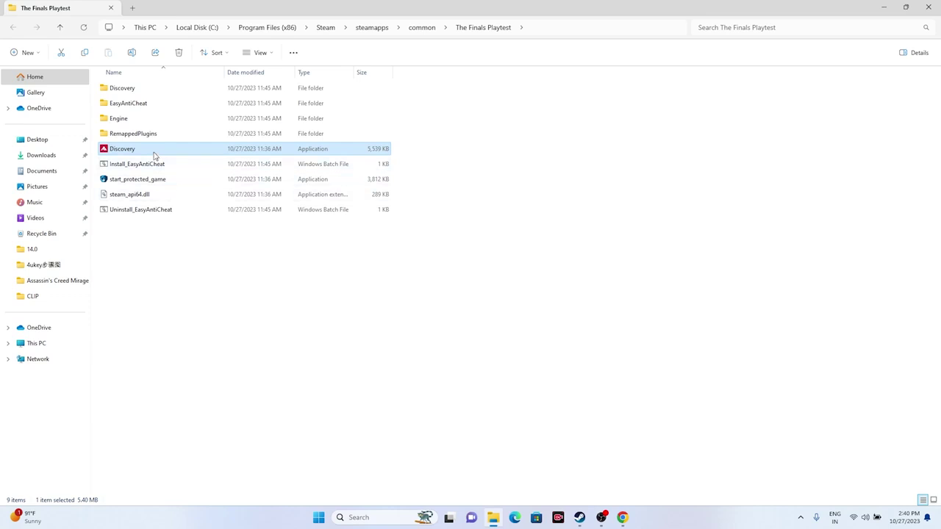
Enable compatibility mode for the Discovery application, choose Windows 7 and apply the setting
right_click(156, 152)
click(227, 312)
click(215, 395)
click(245, 185)
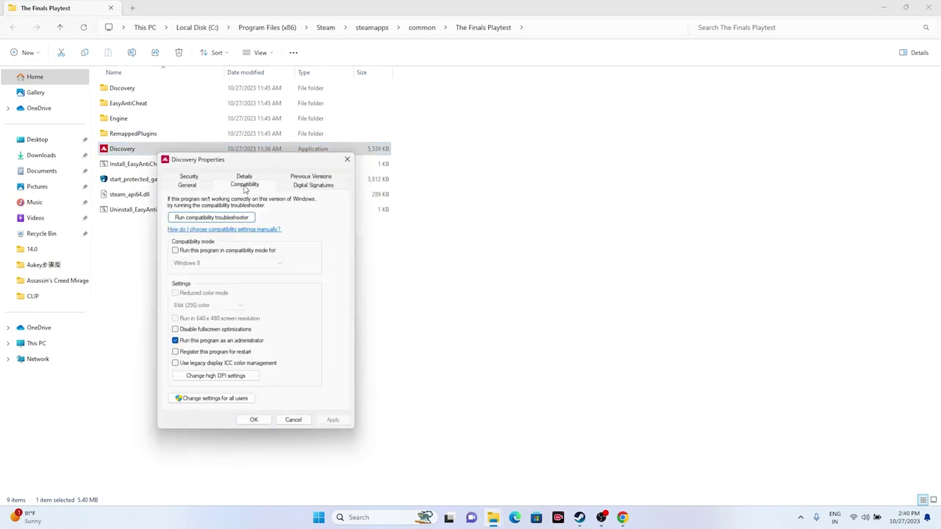
click(176, 251)
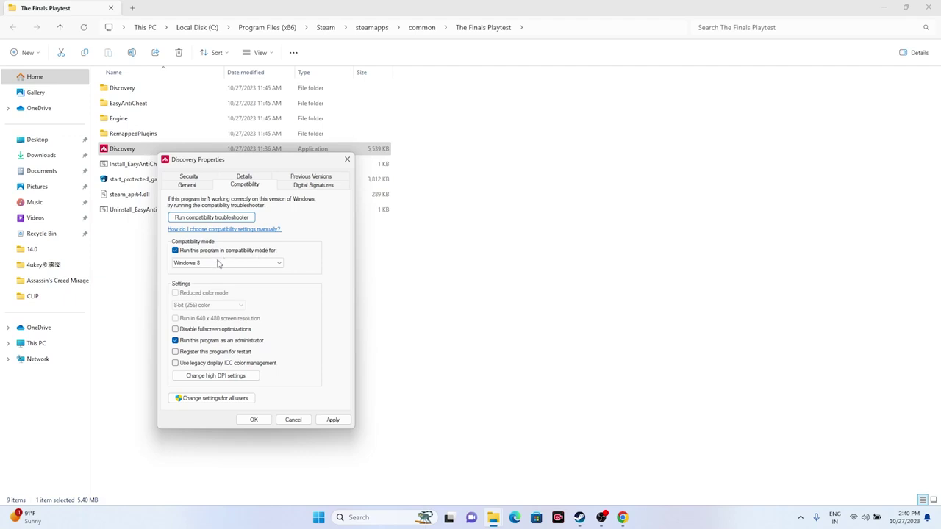
click(223, 263)
click(208, 292)
click(333, 419)
Try Windows 8 as Discovery's compatibility mode, reselect the Windows version and confirm the properties
click(216, 263)
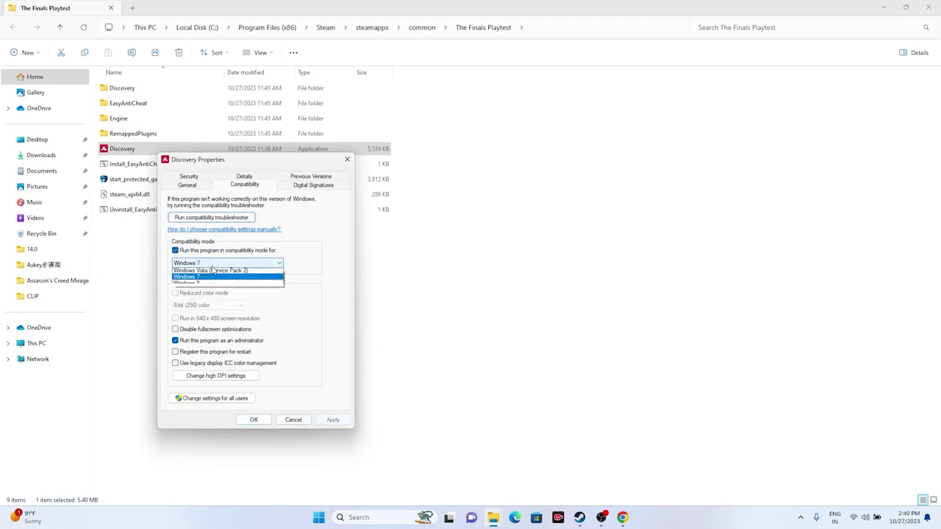
click(208, 297)
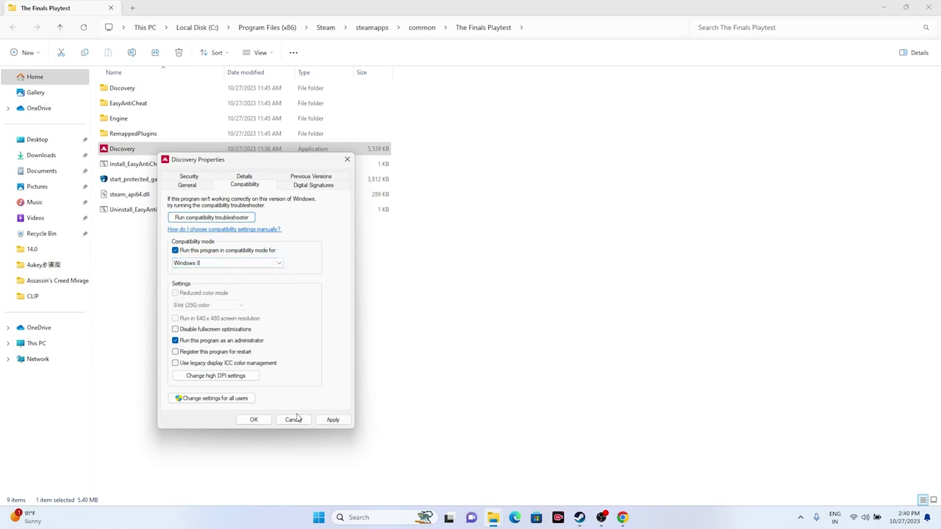
click(206, 265)
click(204, 292)
click(253, 420)
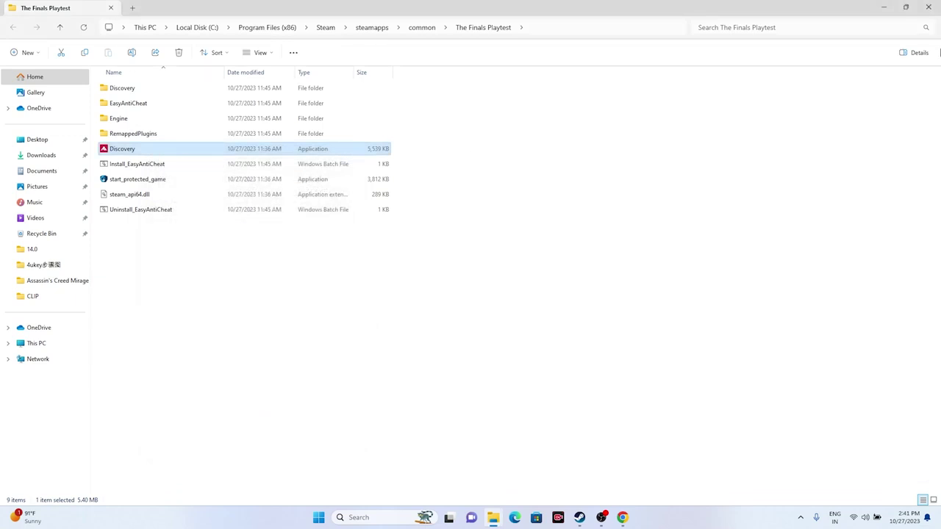
Close the game's folder and its properties window, and return to the Steam library
click(928, 7)
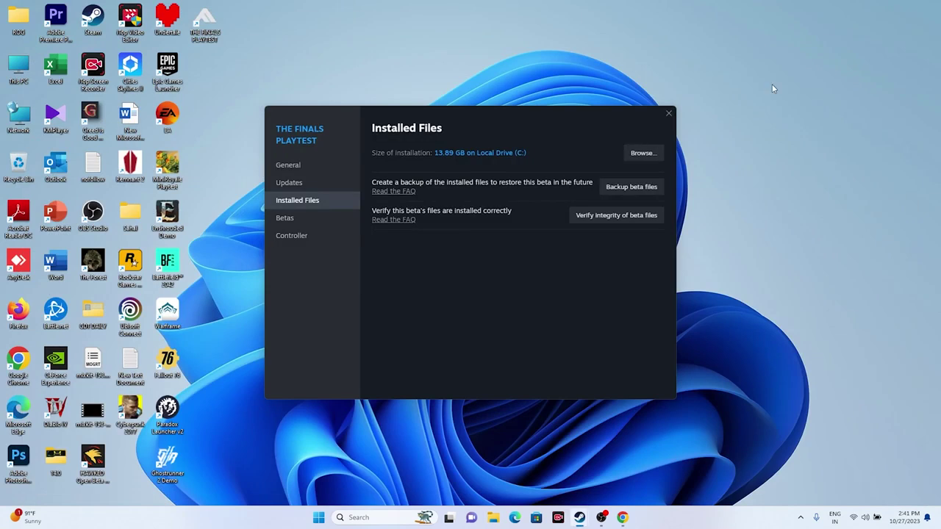
click(667, 113)
click(580, 517)
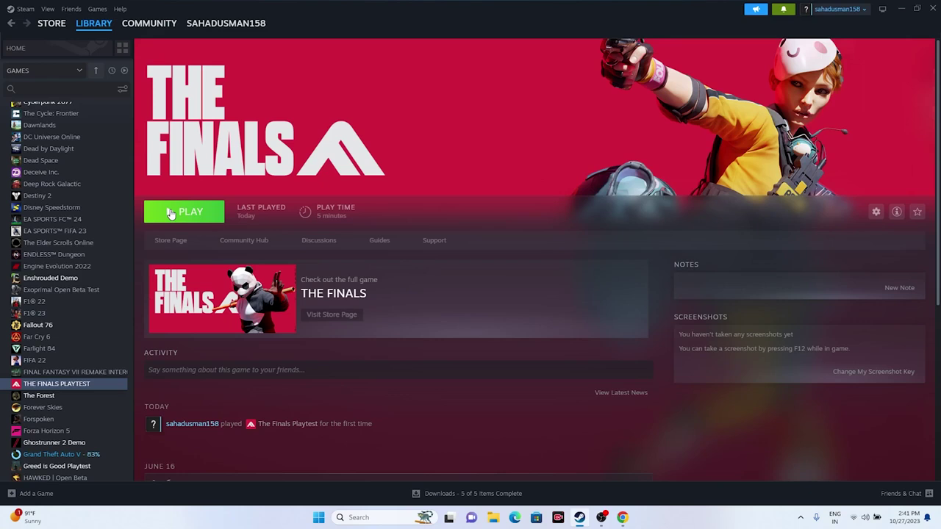
Check the automatic time zone and automatic time options on the Date & time page of Windows Settings
click(899, 9)
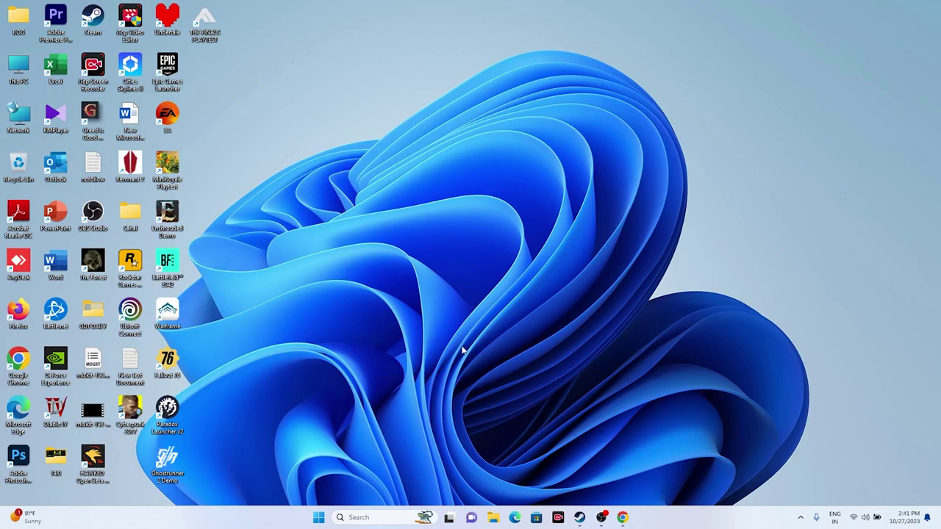
click(390, 516)
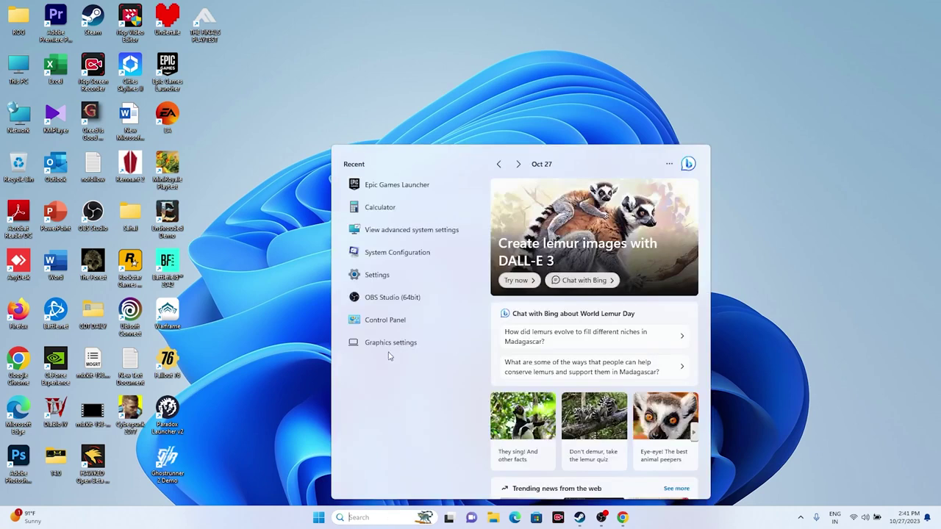
click(382, 275)
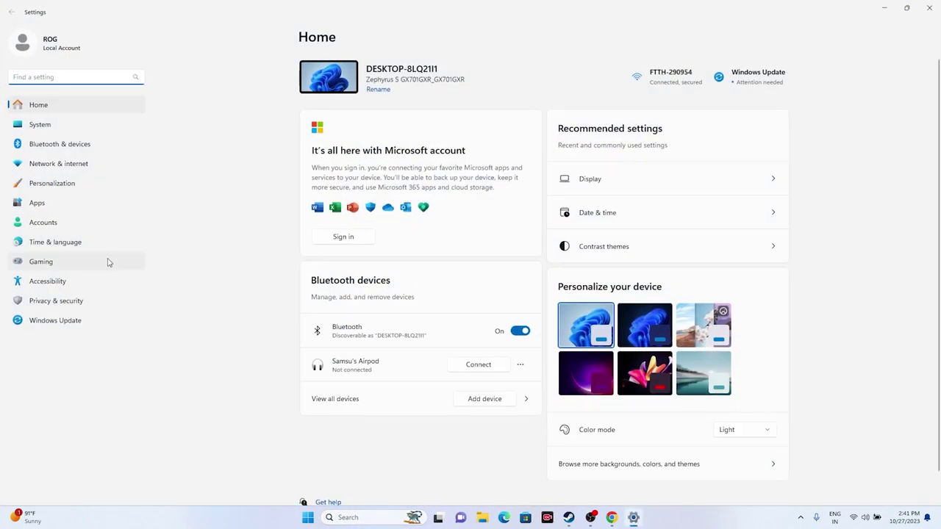
click(82, 243)
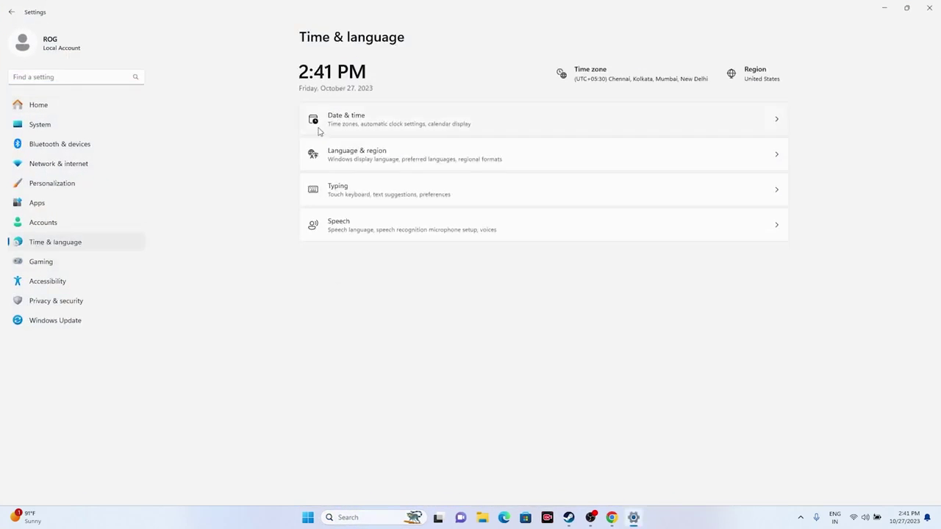
click(327, 116)
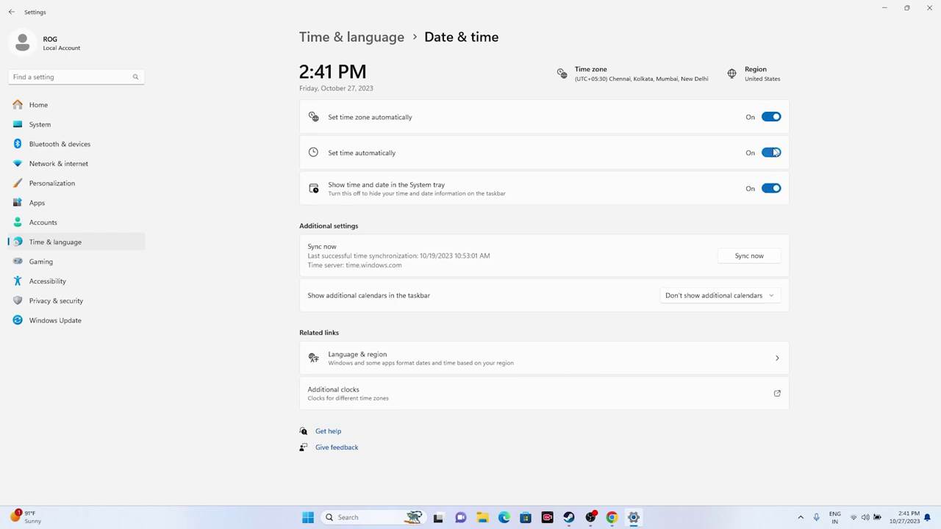
Review the Country or region choices under Language & region, close Settings and return to Steam
click(11, 11)
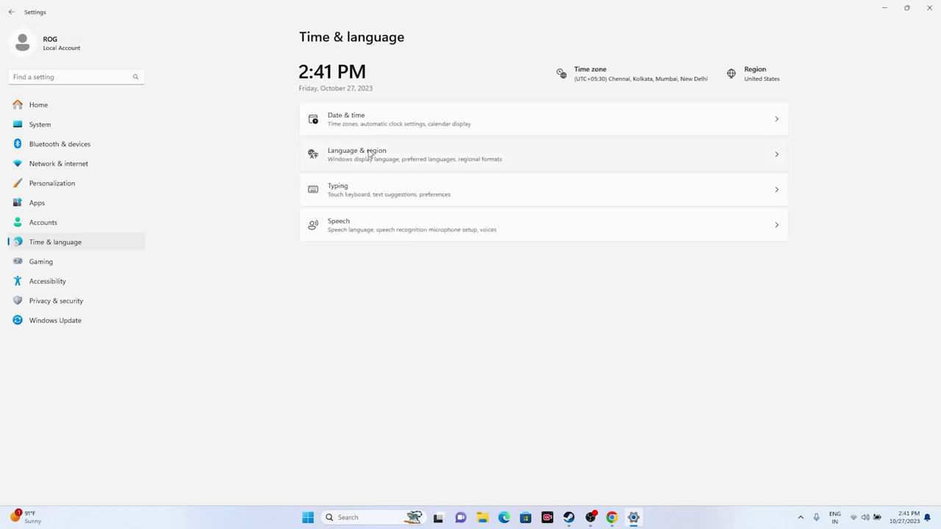
click(369, 153)
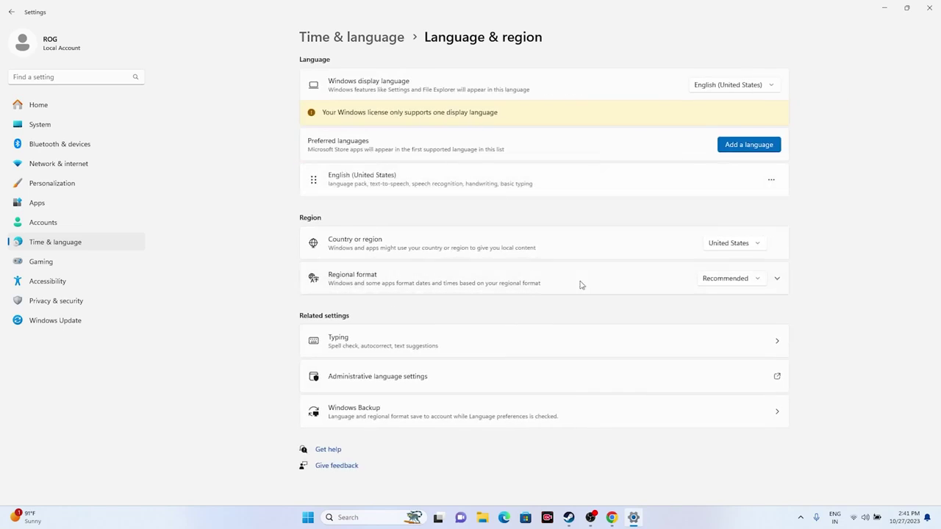
click(761, 245)
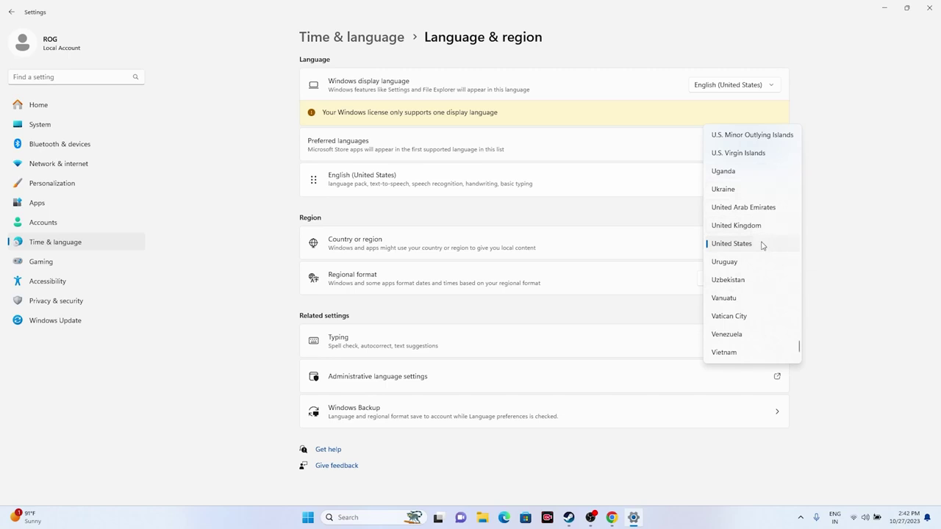
click(838, 239)
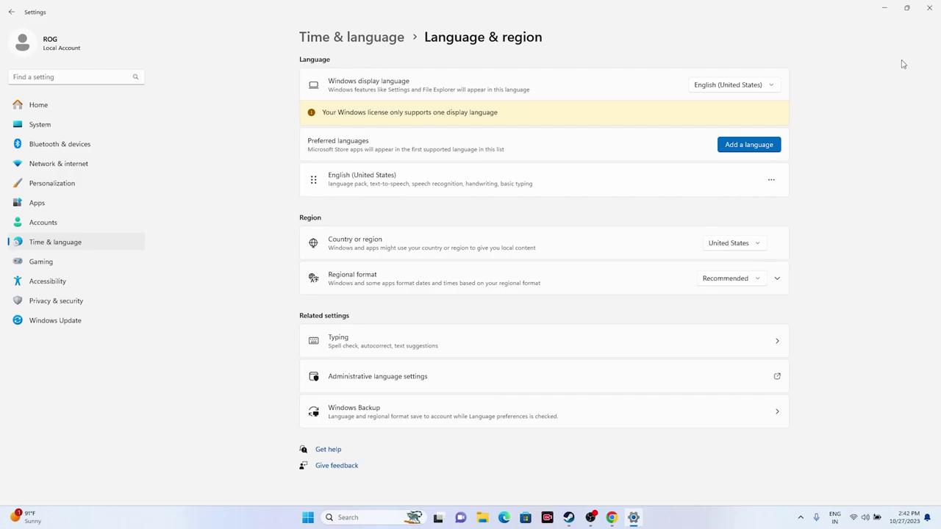
click(924, 7)
click(578, 517)
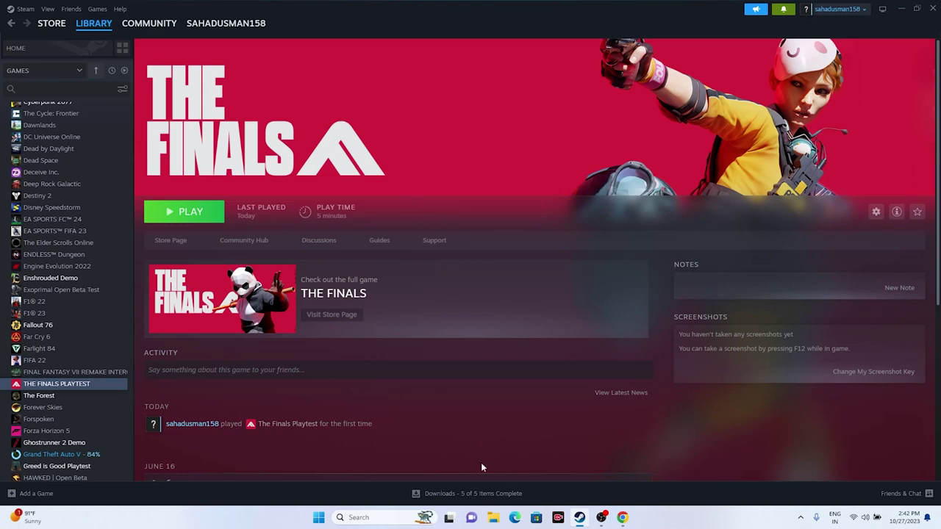
Look through the My Games folder in Documents for the game's saved files, and close File Explorer
click(494, 517)
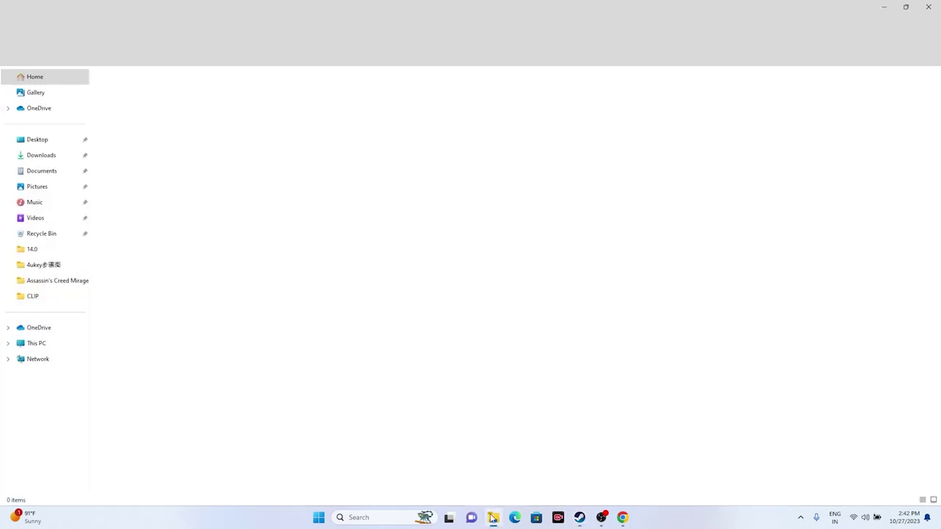
click(60, 344)
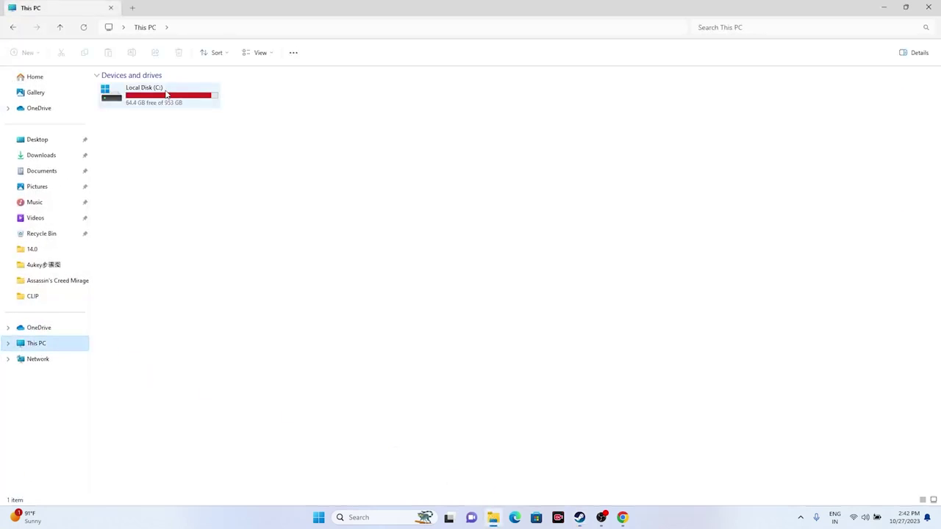
click(44, 172)
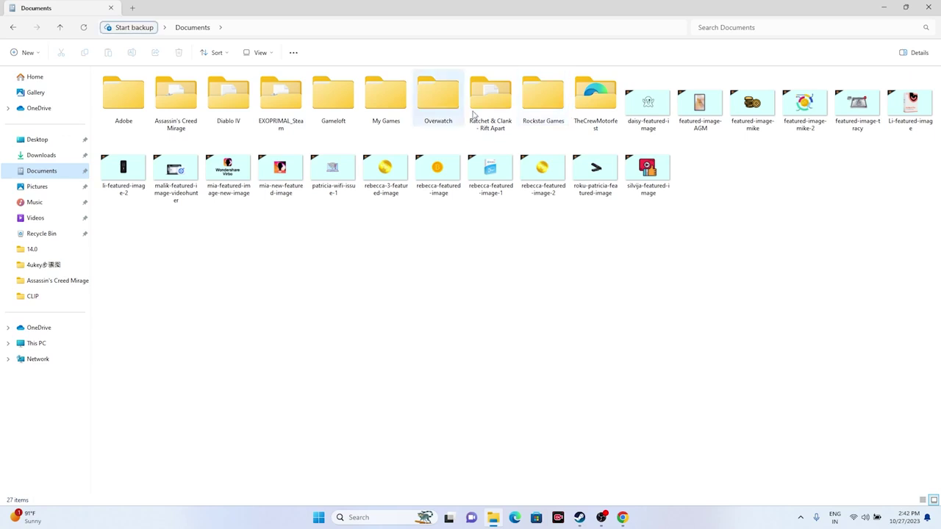
double_click(391, 103)
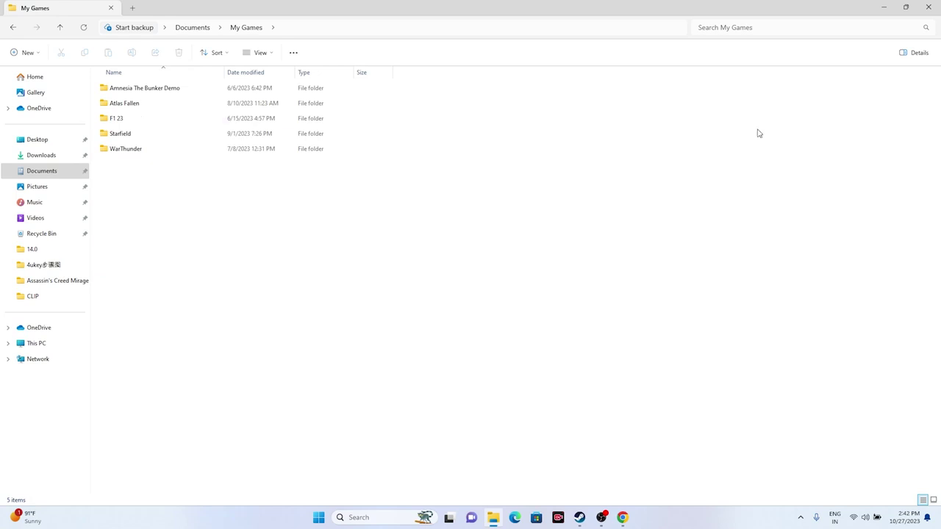
click(927, 7)
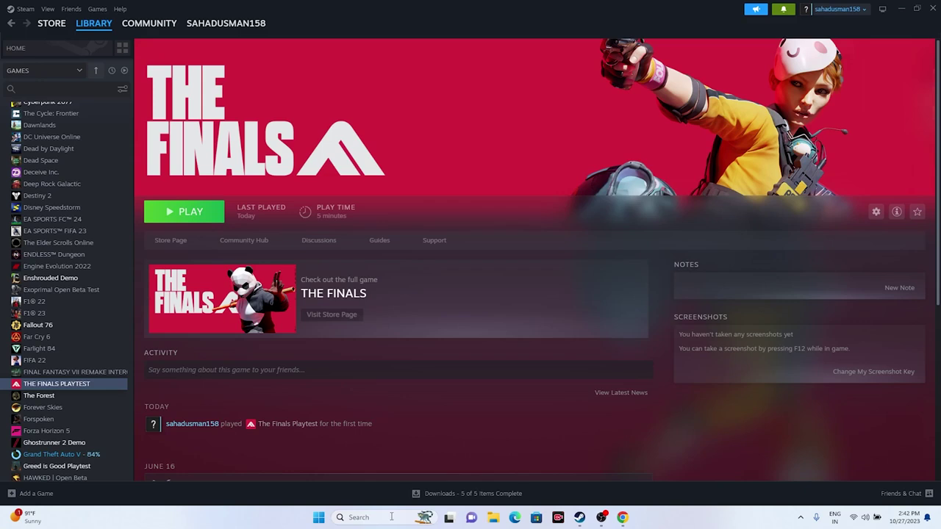
Open the list of apps allowed through Windows Defender Firewall from Control Panel's System and Security category
click(360, 517)
click(397, 324)
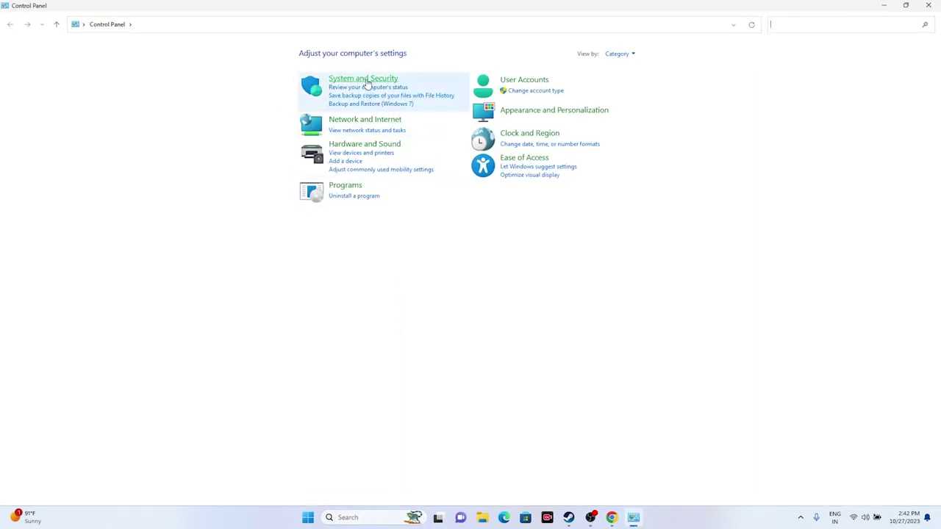
click(368, 79)
click(172, 84)
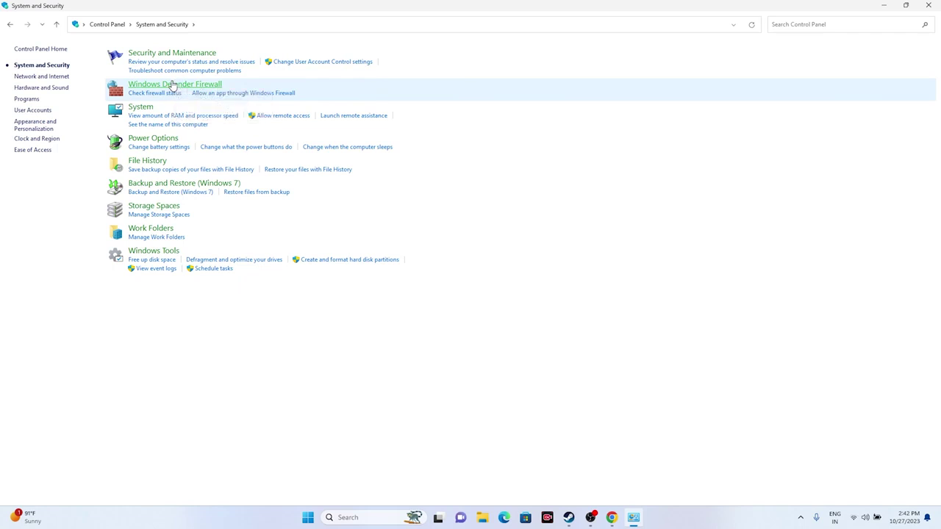
click(47, 69)
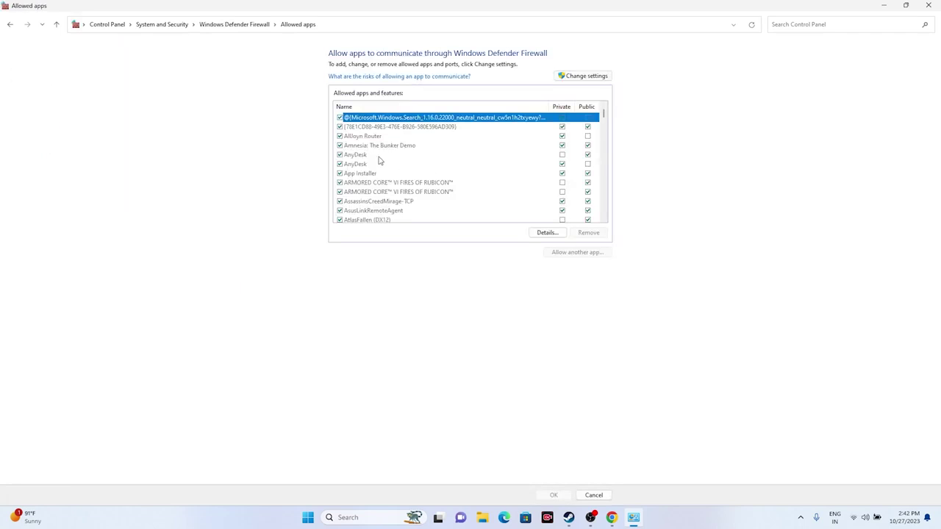
Look through the allowed apps and features for the THE FINALS entries and their Private and Public permissions
scroll(380, 159, down, 3)
scroll(380, 159, down, 10)
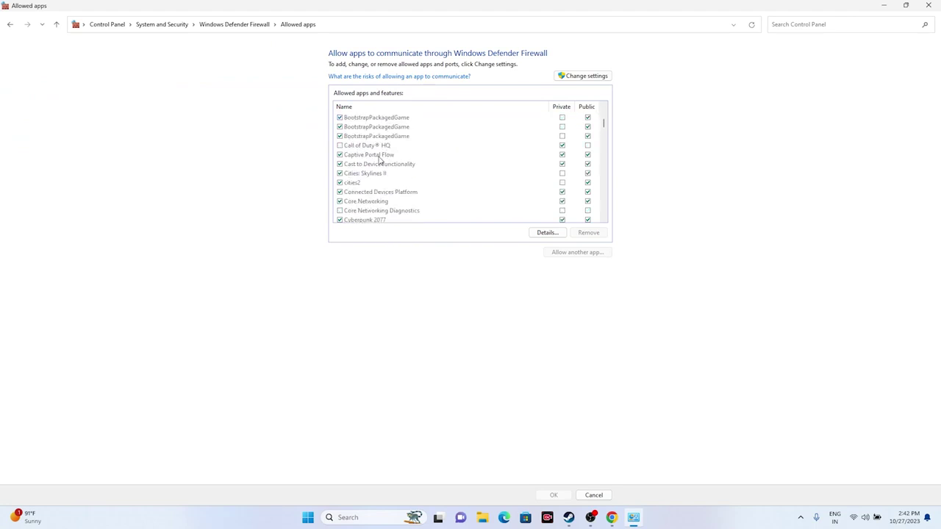
scroll(380, 159, down, 3)
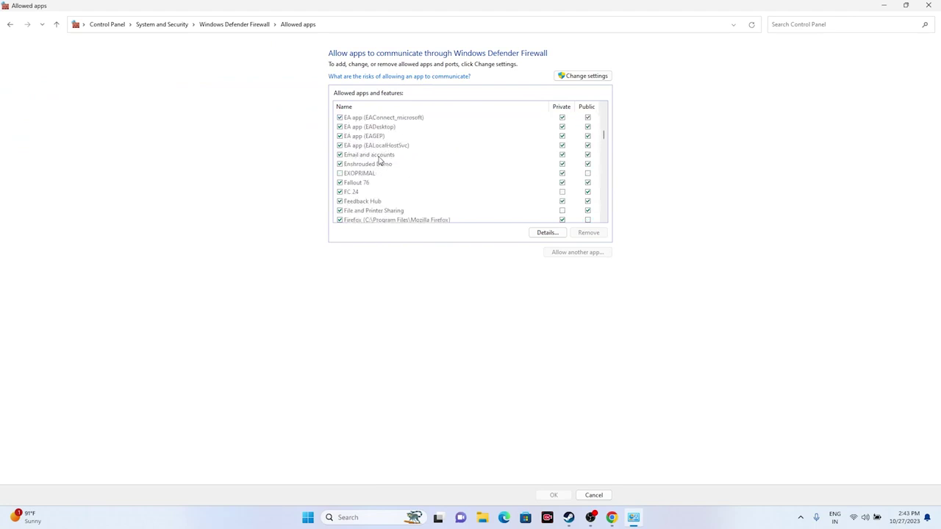
scroll(380, 159, down, 3)
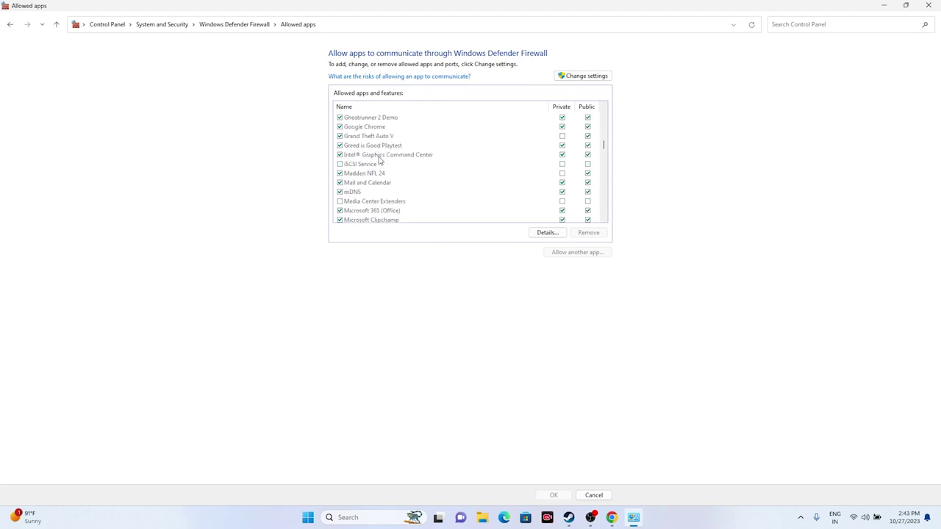
scroll(380, 160, down, 10)
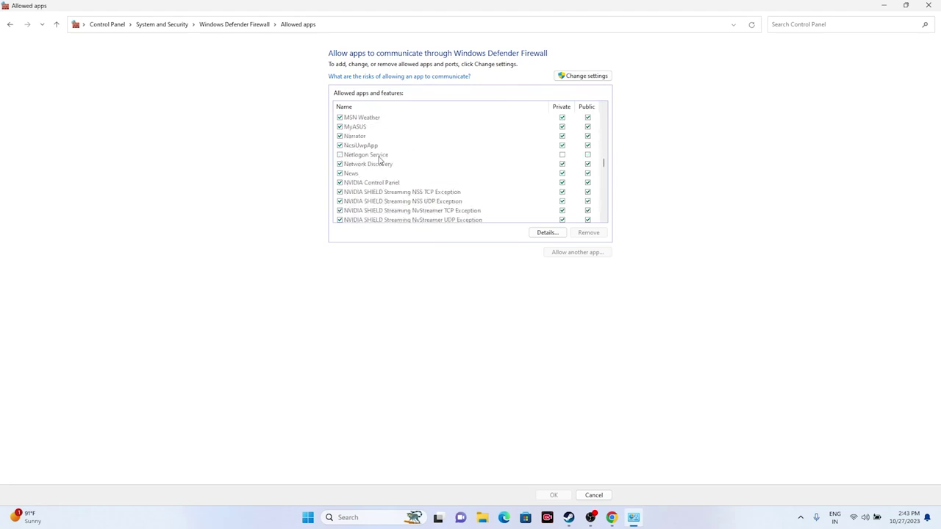
scroll(380, 160, down, 12)
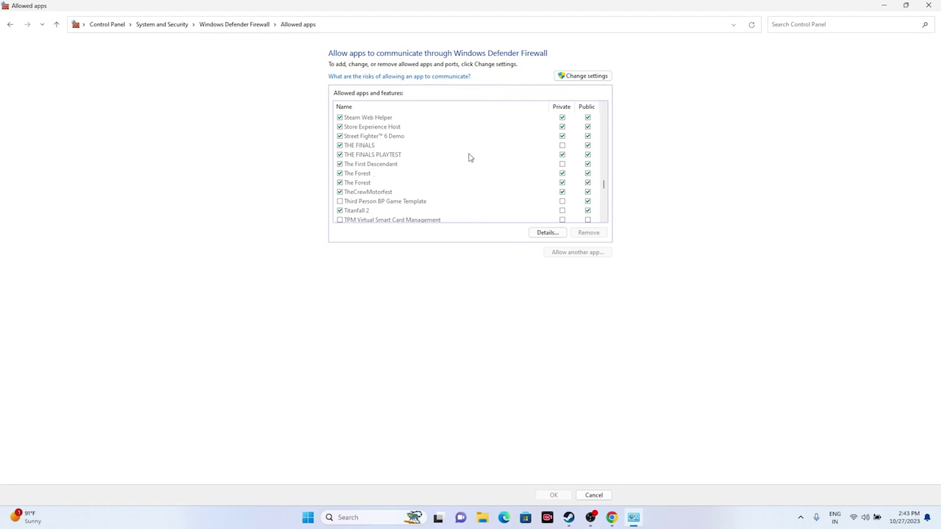
Unlock the allowed apps list for changes and start allowing another app, browsing to Local Disk (C:)
click(570, 77)
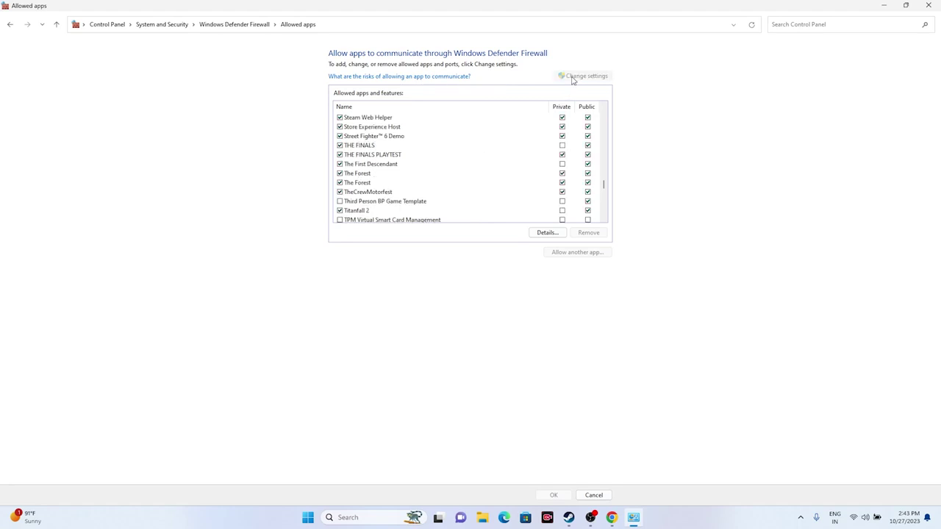
click(574, 252)
click(542, 309)
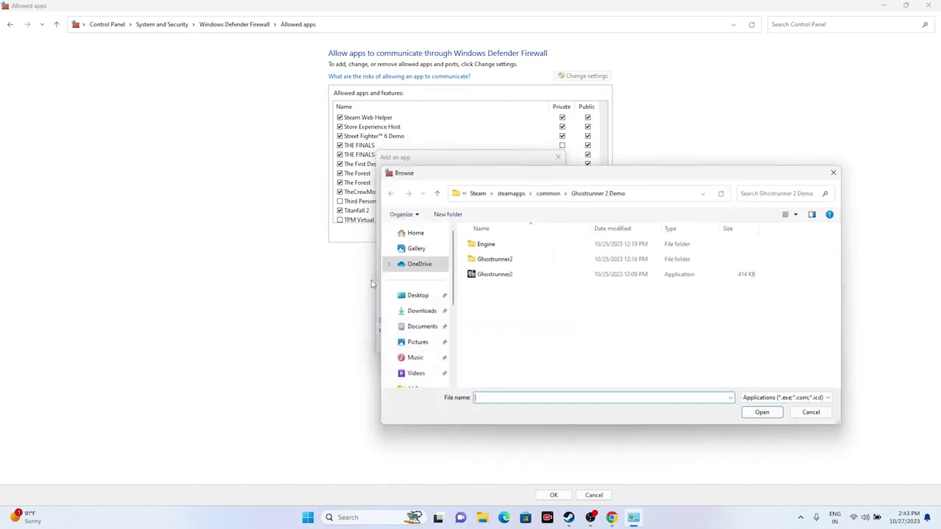
scroll(420, 305, down, 5)
click(424, 341)
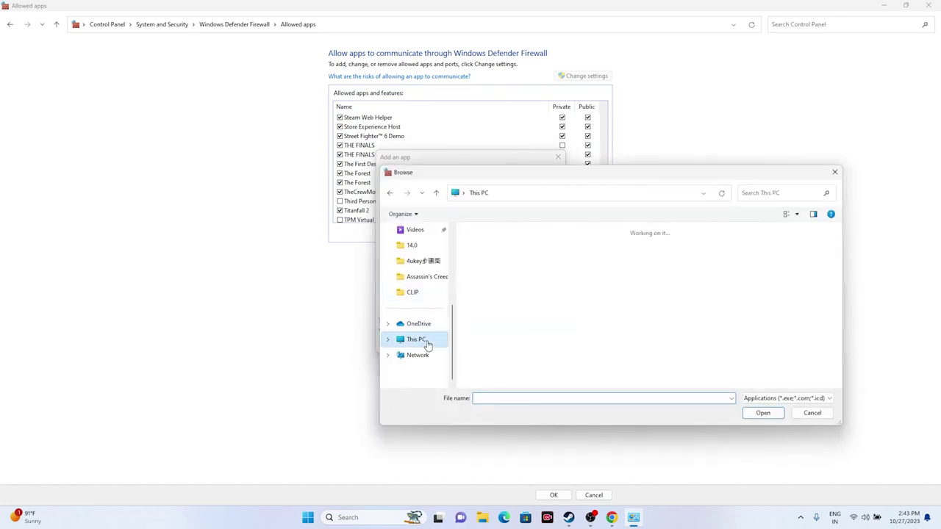
double_click(541, 252)
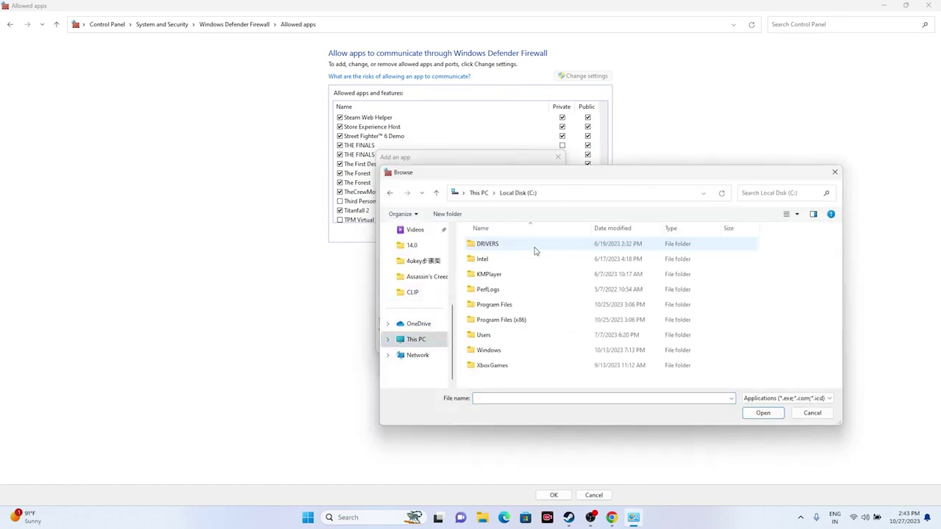
Browse to the game's folder at Program Files (x86)\Steam\steamapps\common\The Finals Playtest
double_click(514, 319)
scroll(509, 316, down, 4)
double_click(506, 304)
scroll(506, 300, down, 5)
double_click(506, 302)
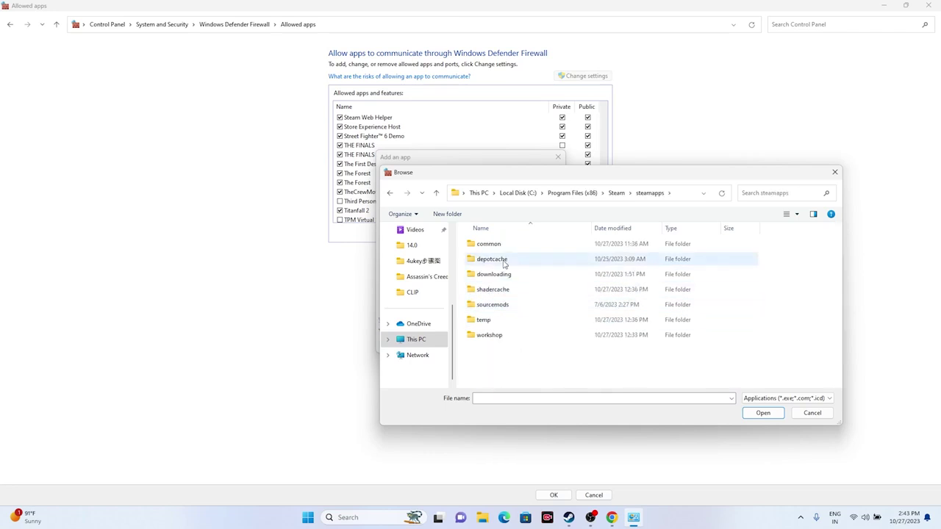
double_click(498, 245)
scroll(509, 269, down, 5)
scroll(517, 289, down, 7)
scroll(517, 289, down, 5)
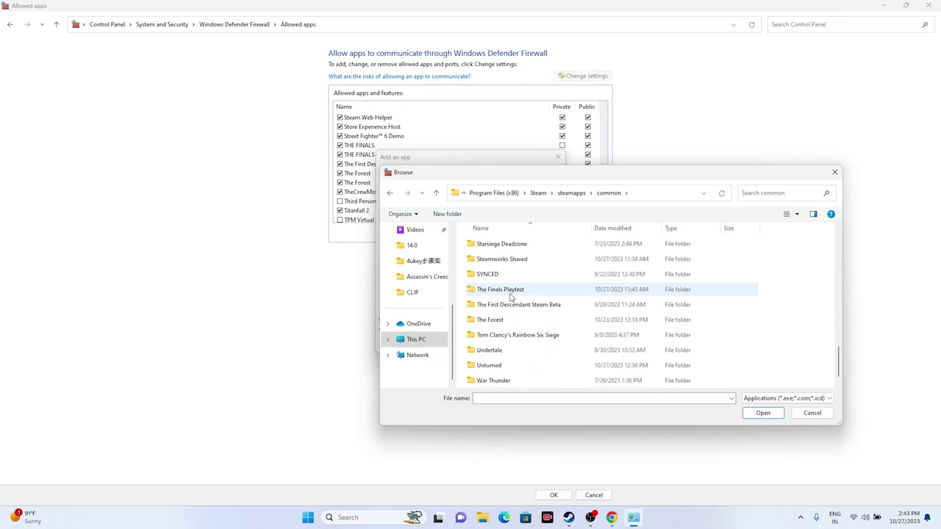
double_click(513, 291)
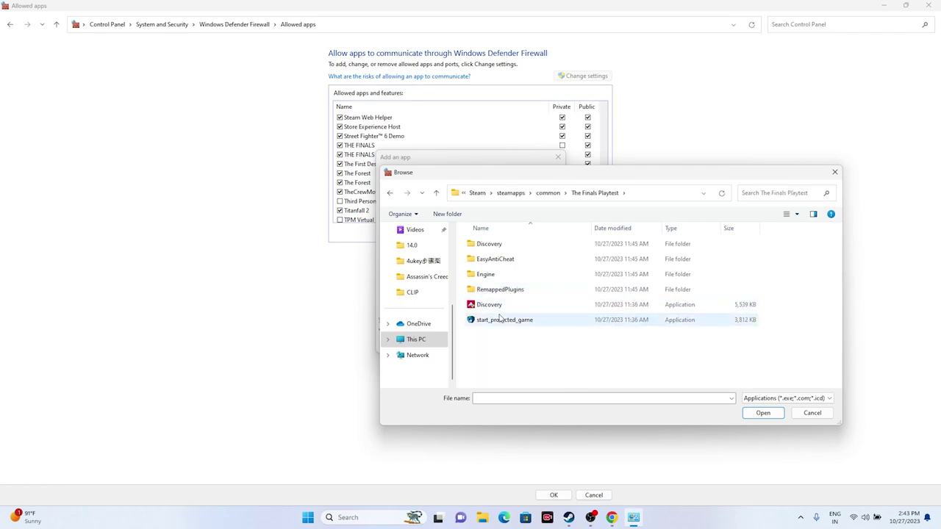
Try to add the Discovery application to the firewall's allowed apps, and close the Allowed apps window
click(502, 305)
click(763, 412)
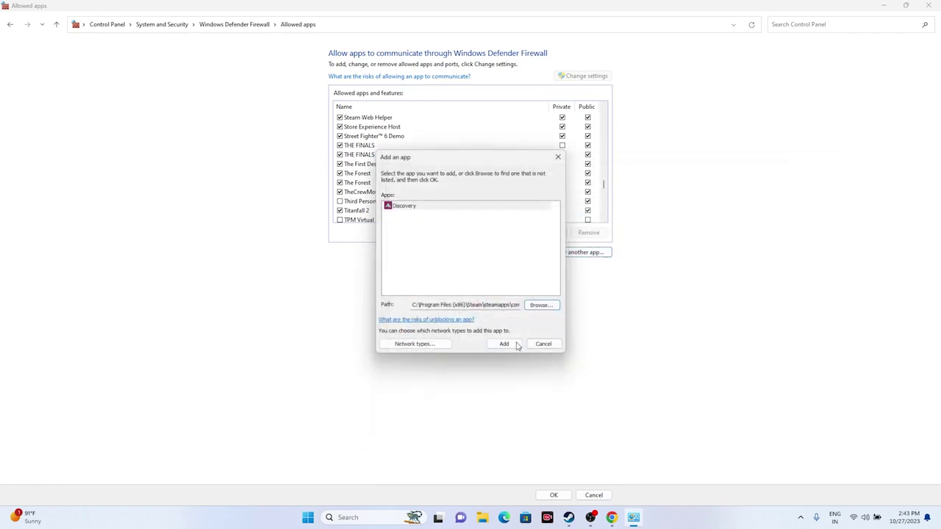
click(504, 344)
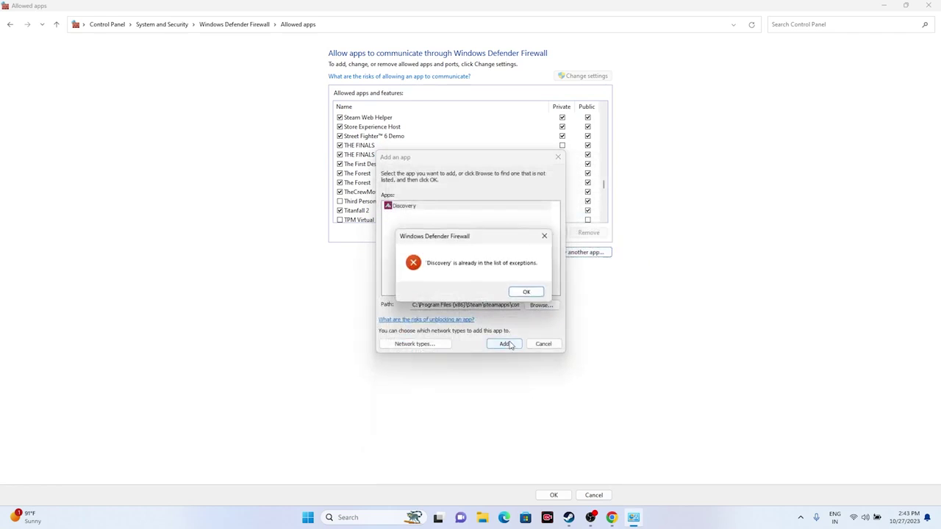
click(526, 293)
click(557, 157)
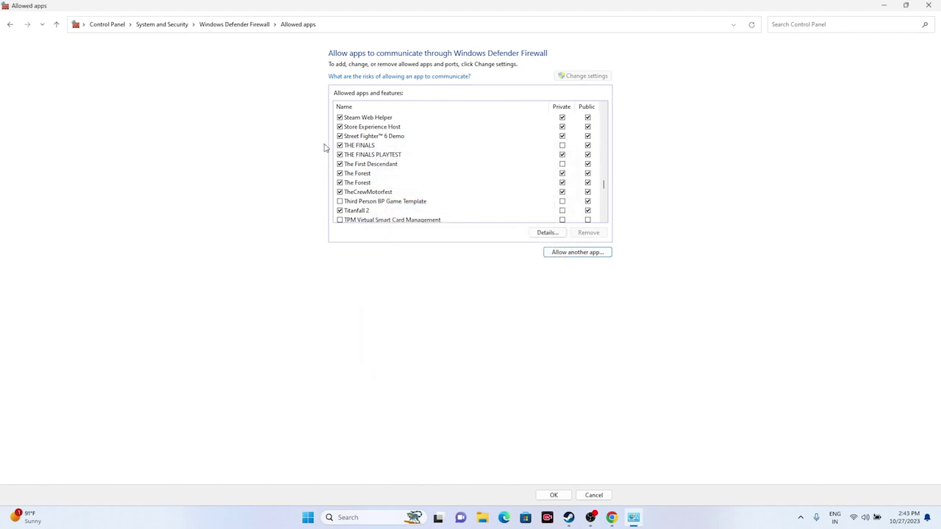
click(929, 5)
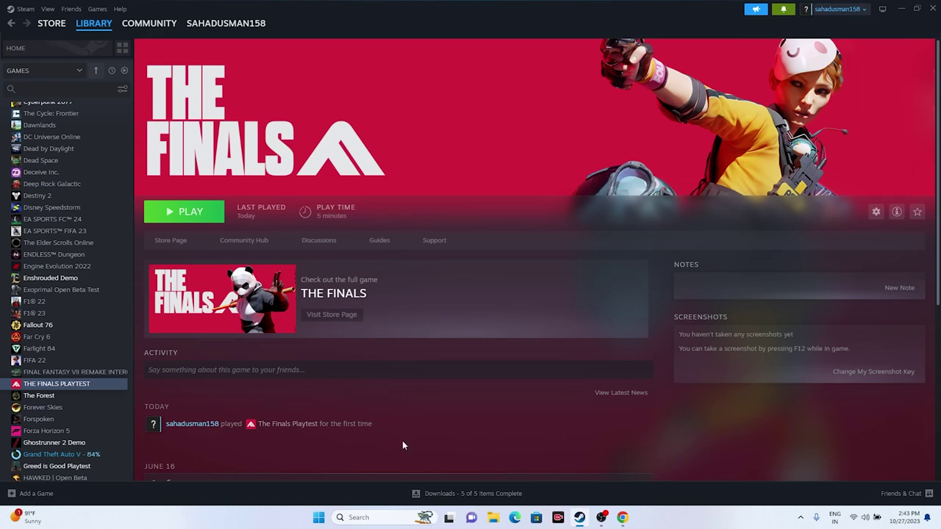
Hide all Microsoft services in the Services list of System Configuration and accept the dialog
click(367, 517)
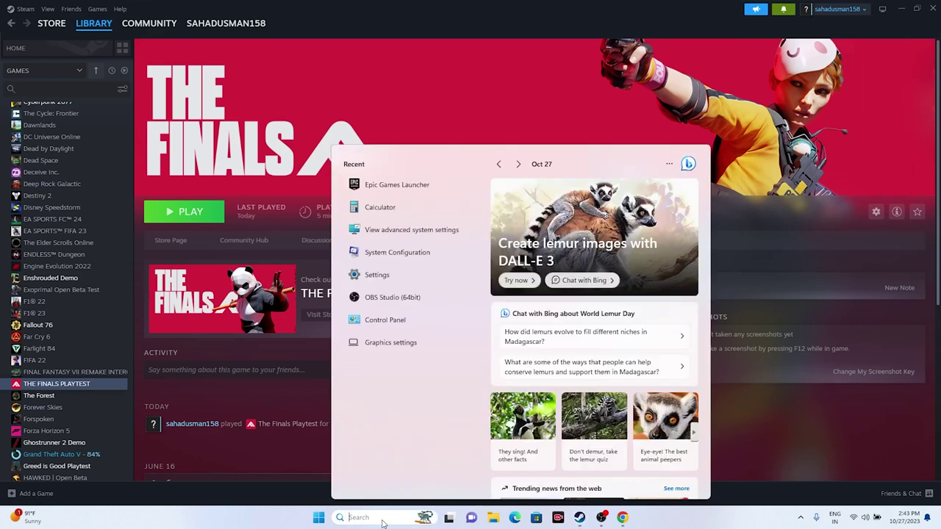
click(412, 254)
click(391, 184)
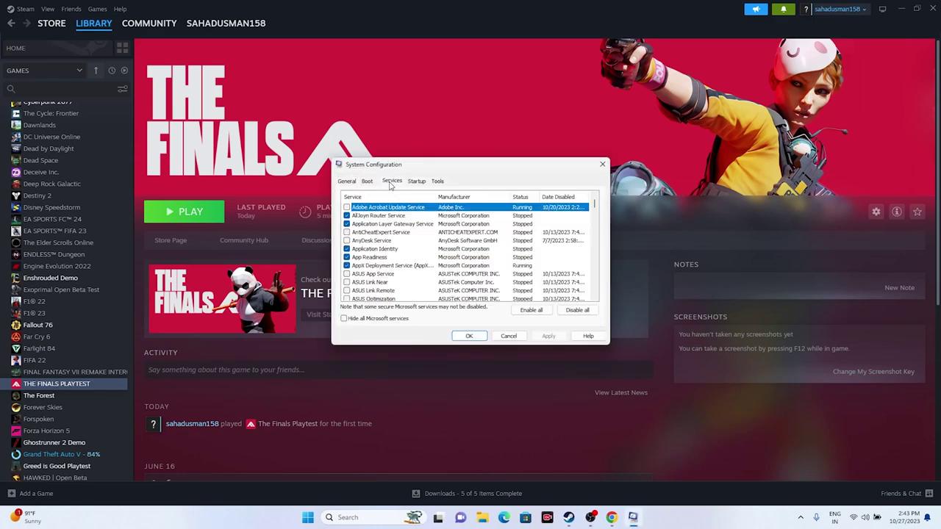
click(397, 319)
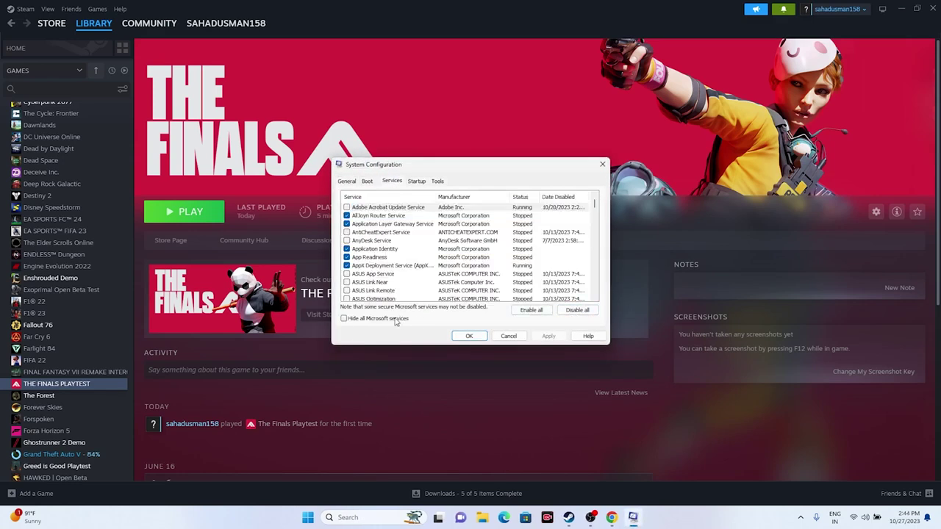
click(343, 319)
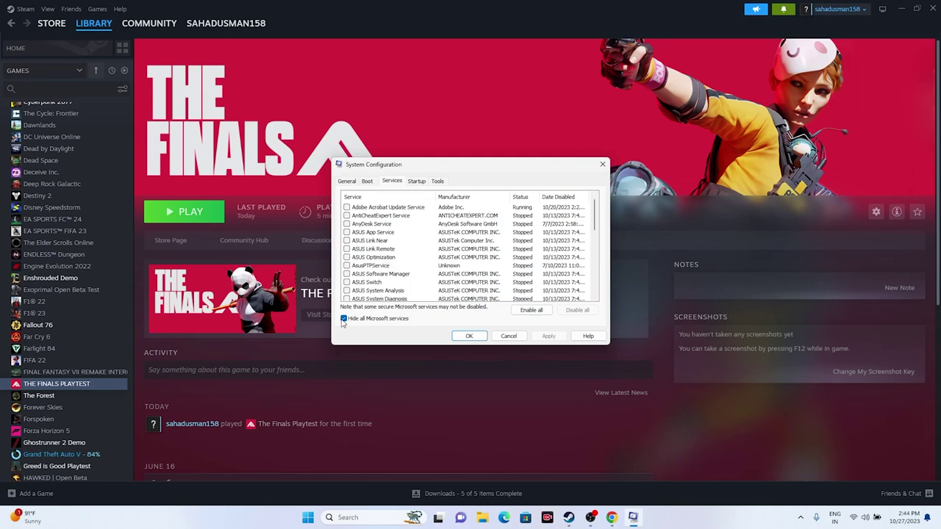
click(378, 321)
click(469, 336)
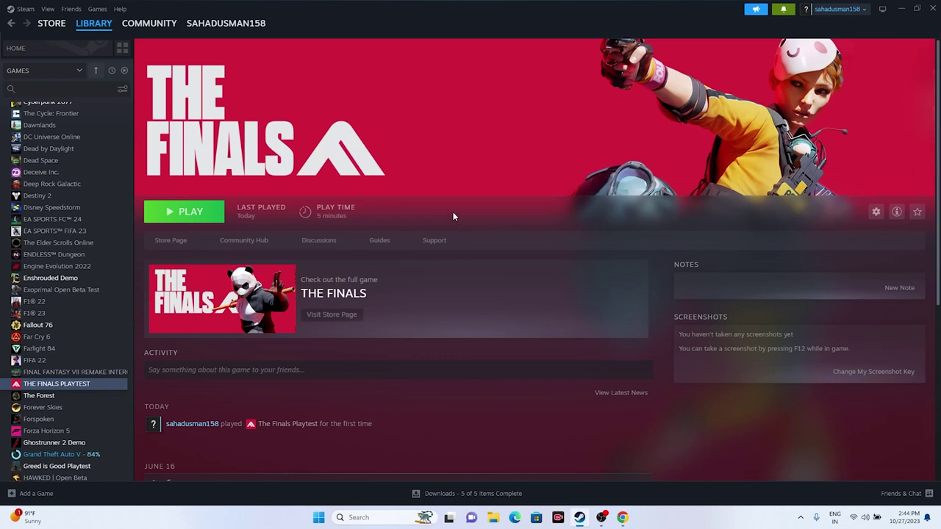
Set the launch options of THE FINALS PLAYTEST to -dx12 in its Steam properties and close them
right_click(88, 385)
click(96, 459)
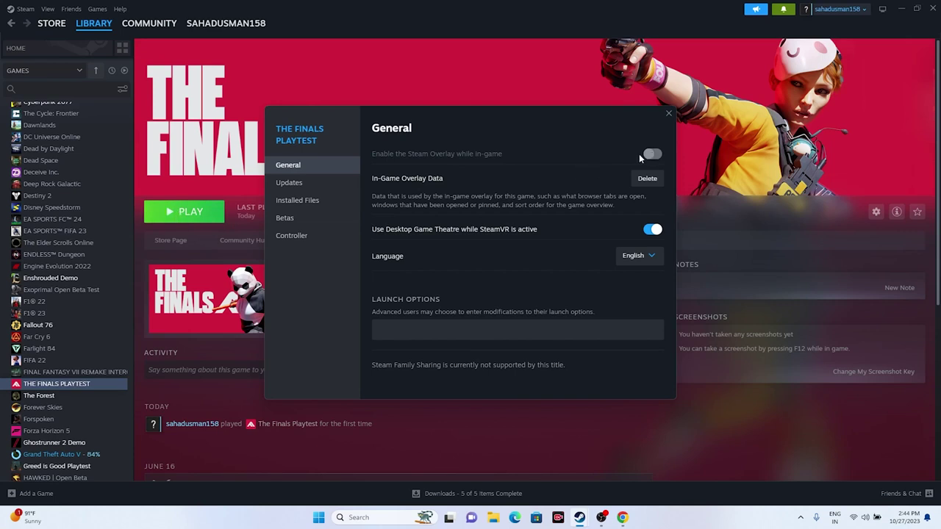
click(421, 325)
text(-dx11)
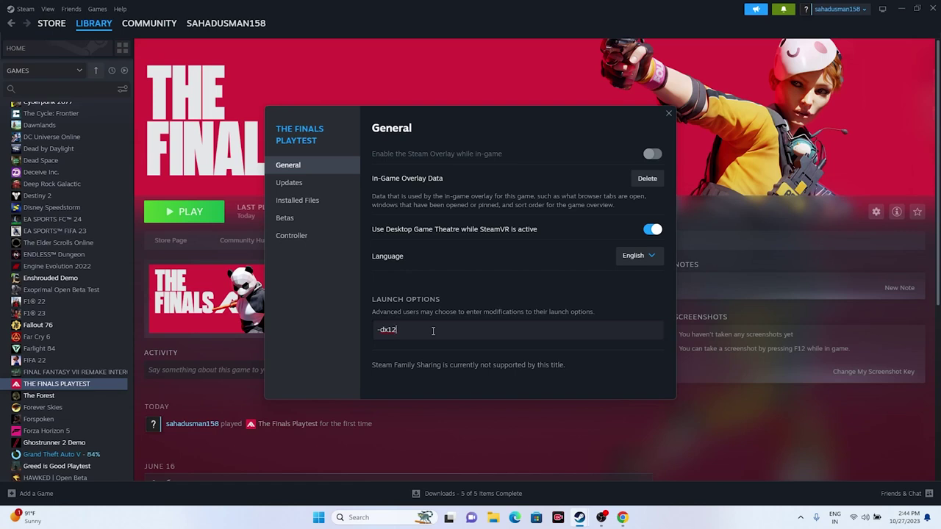
click(668, 113)
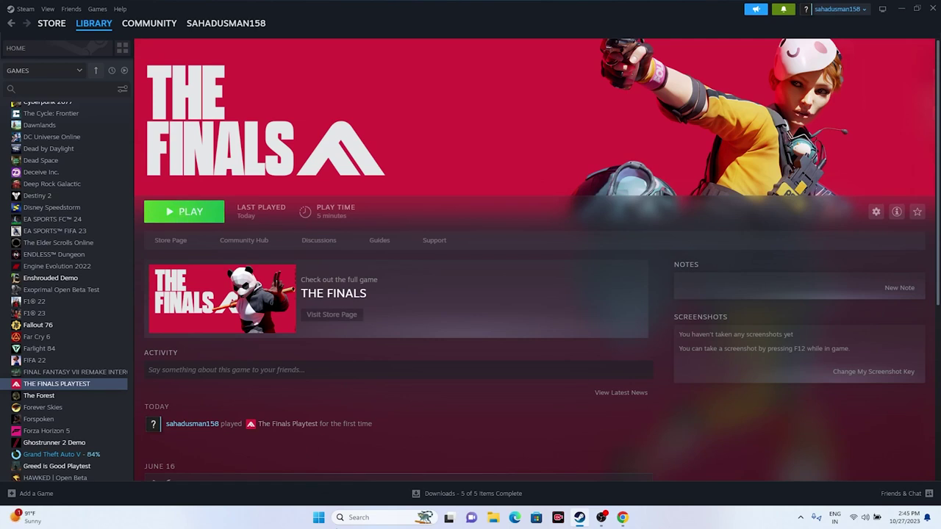
Open Task Manager and enlarge its window to full screen to review the running processes
right_click(322, 519)
click(319, 397)
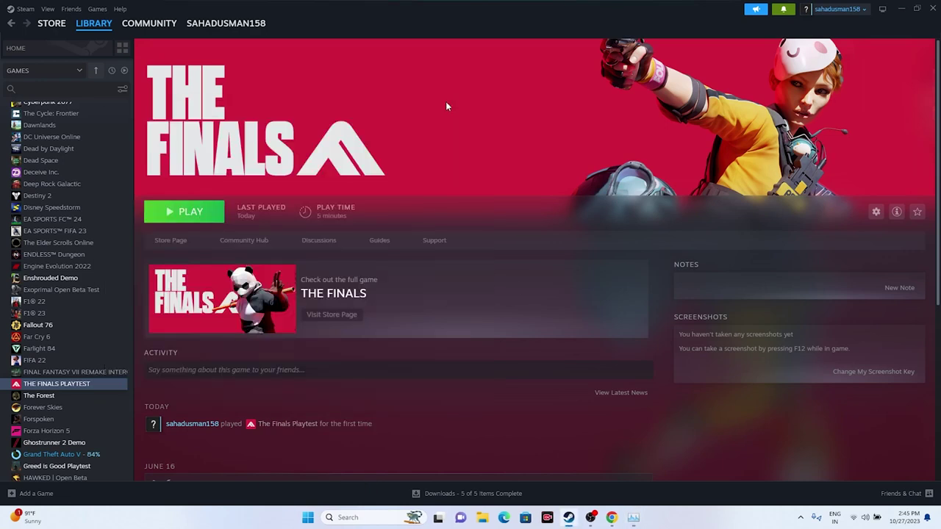
click(633, 517)
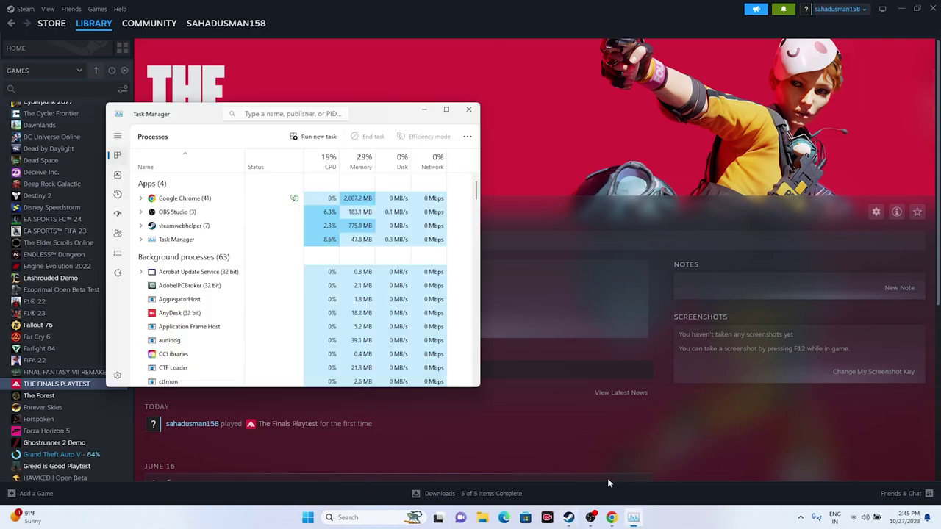
click(446, 109)
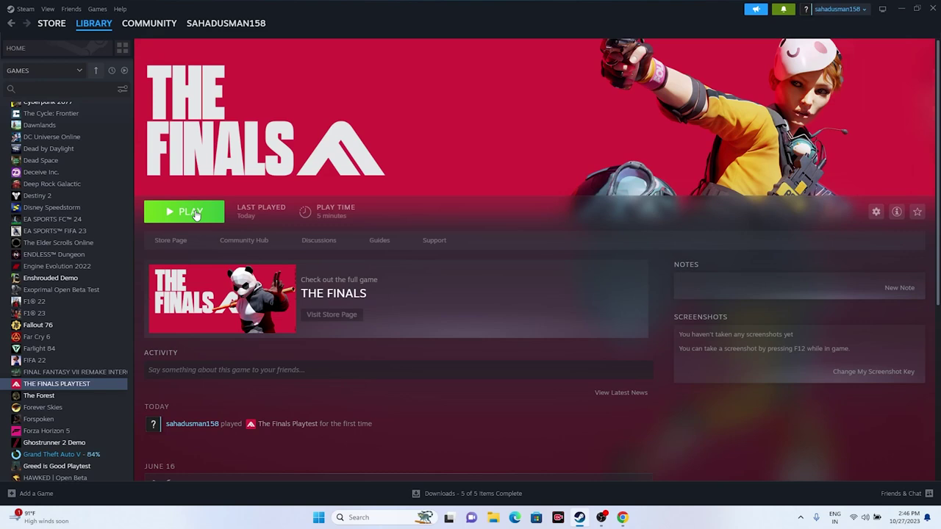
Minimize Steam, open the Windows Graphics settings and look through the custom options for apps
click(901, 9)
click(360, 518)
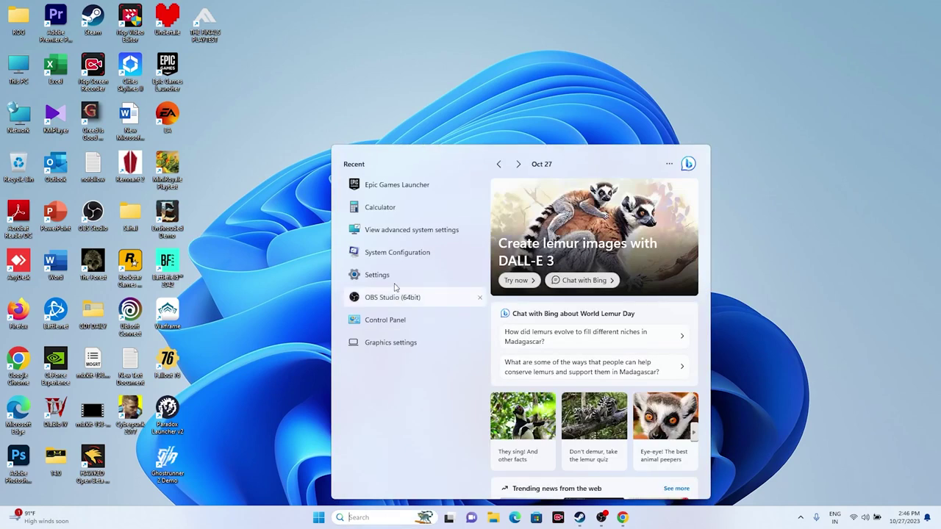
click(392, 341)
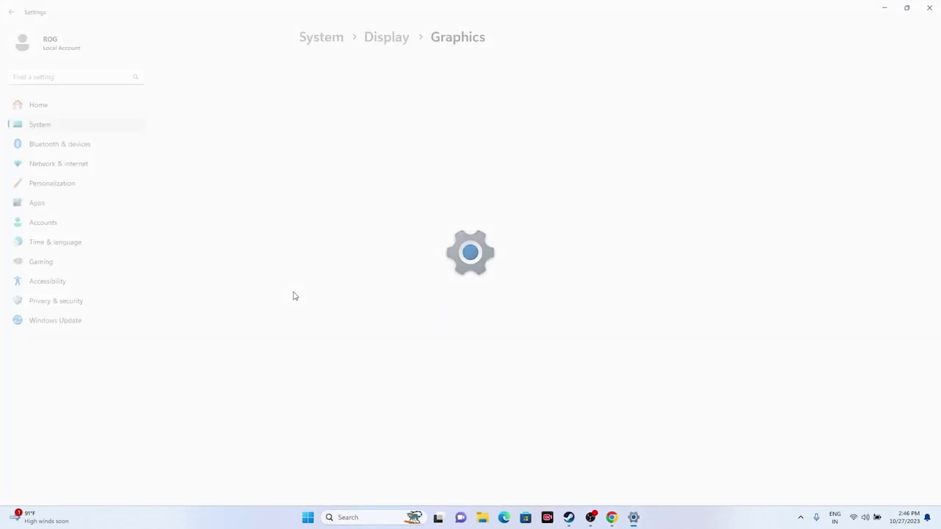
scroll(419, 292, down, 2)
scroll(421, 292, up, 2)
scroll(421, 292, down, 6)
scroll(421, 291, up, 6)
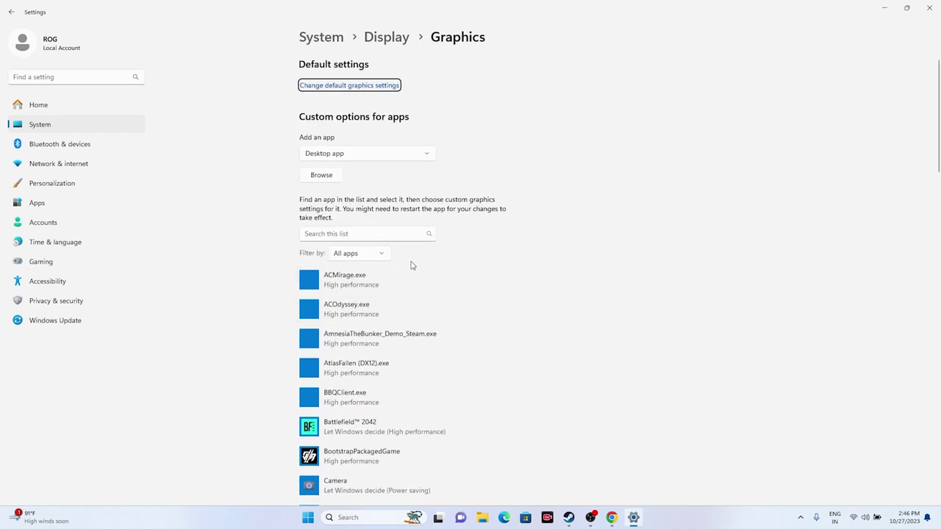
Browse for a desktop app to add to the Graphics settings, going to C:\Program Files (x86)\Steam\steamapps\common
click(327, 180)
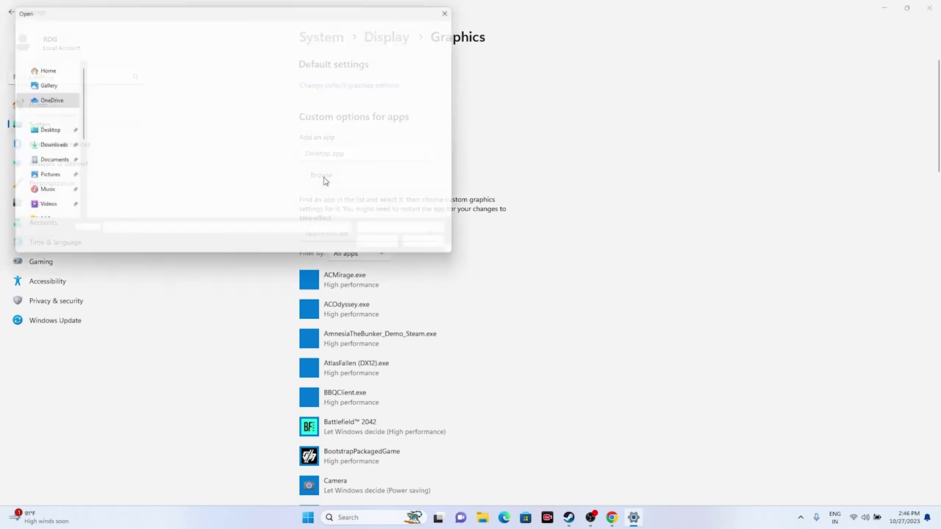
scroll(40, 191, down, 3)
click(36, 174)
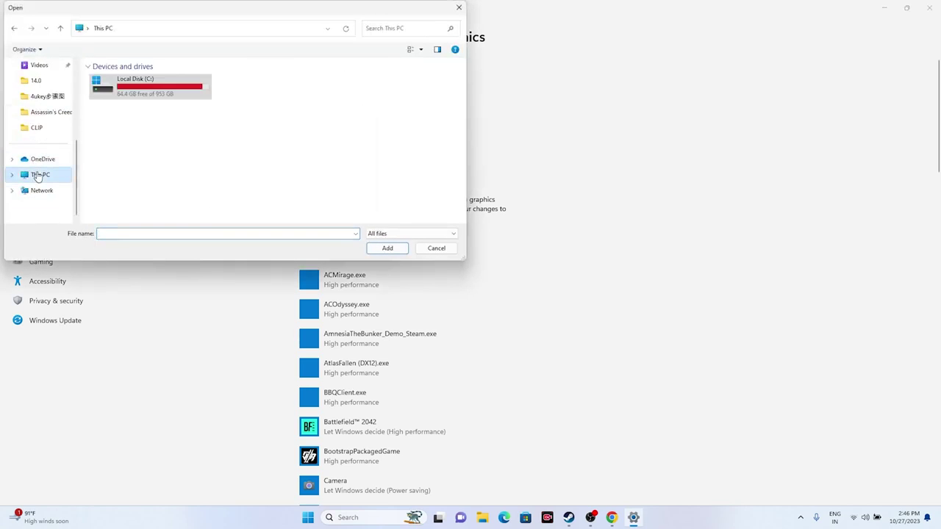
double_click(159, 87)
double_click(145, 155)
scroll(146, 155, down, 2)
scroll(146, 155, down, 2)
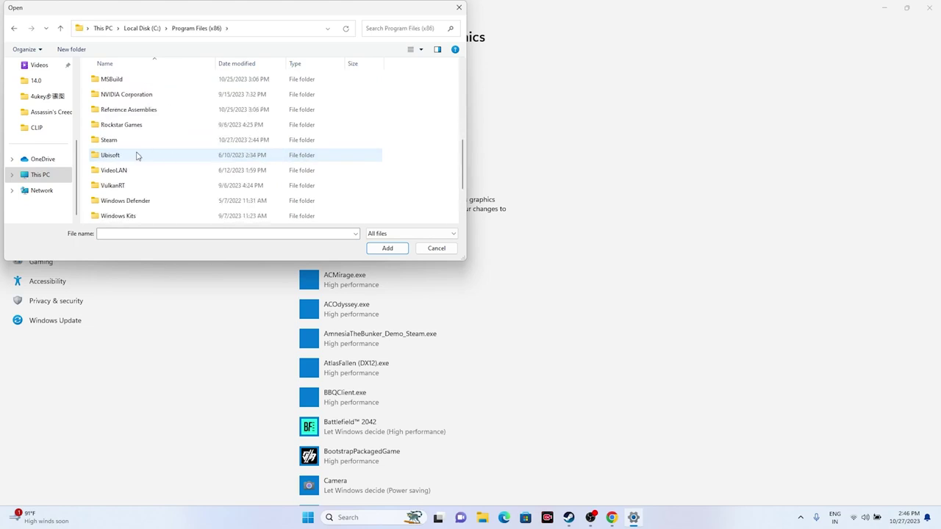
double_click(122, 145)
scroll(134, 151, down, 2)
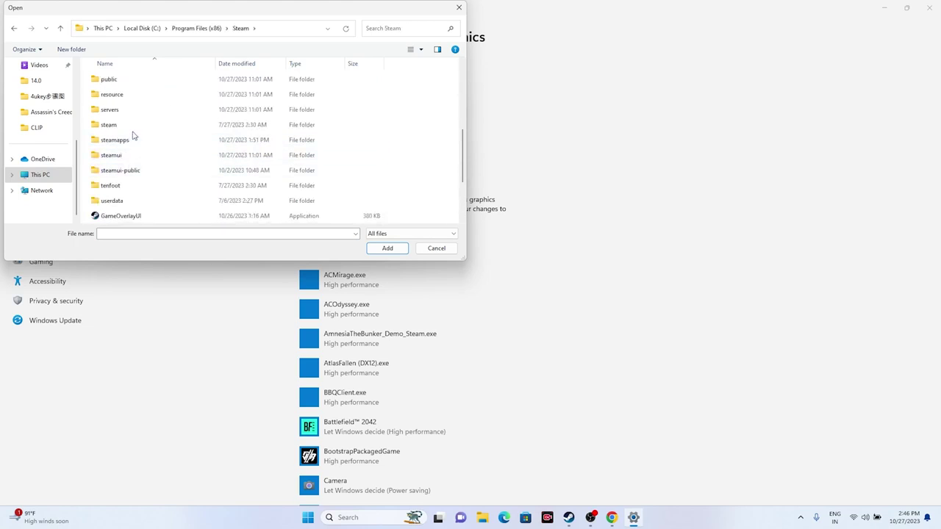
double_click(132, 139)
double_click(126, 81)
Add the Discovery application from The Finals Playtest folder to the custom graphics options
scroll(137, 166, down, 4)
scroll(132, 166, down, 5)
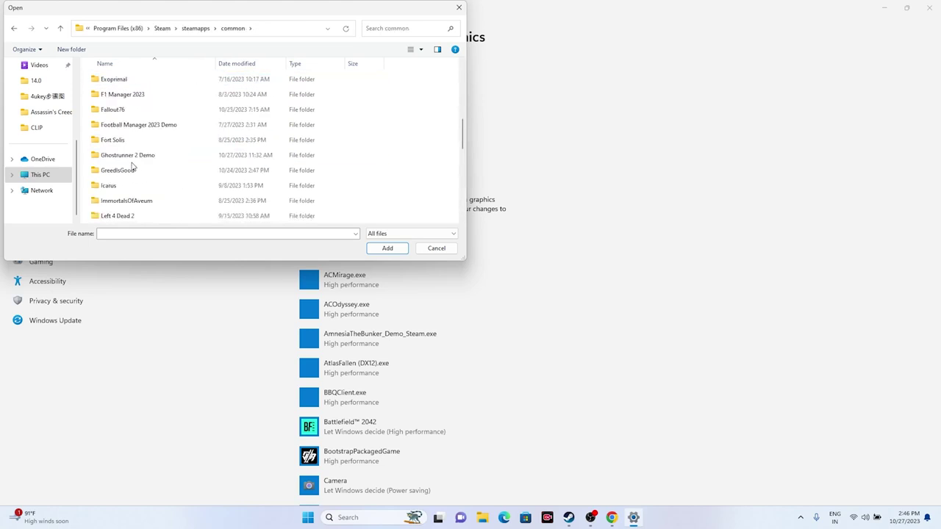
scroll(124, 166, up, 2)
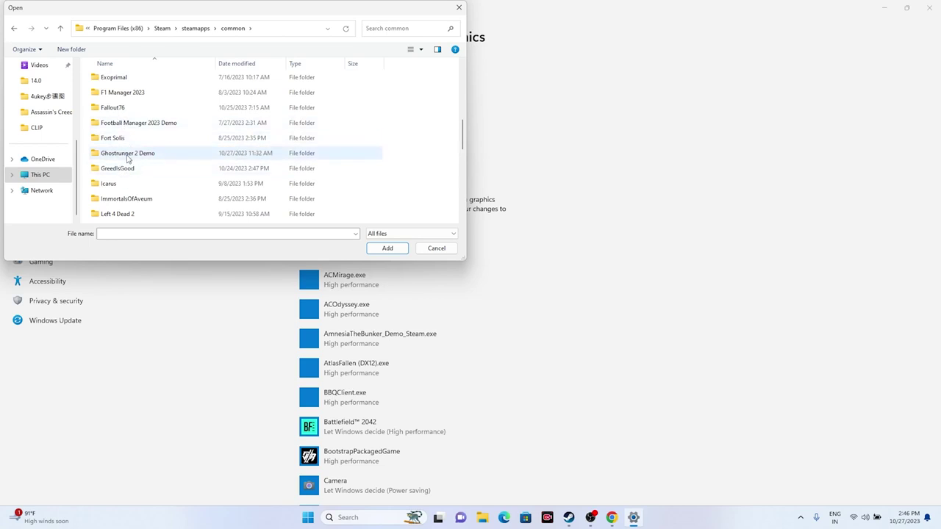
scroll(129, 169, down, 2)
scroll(129, 168, down, 5)
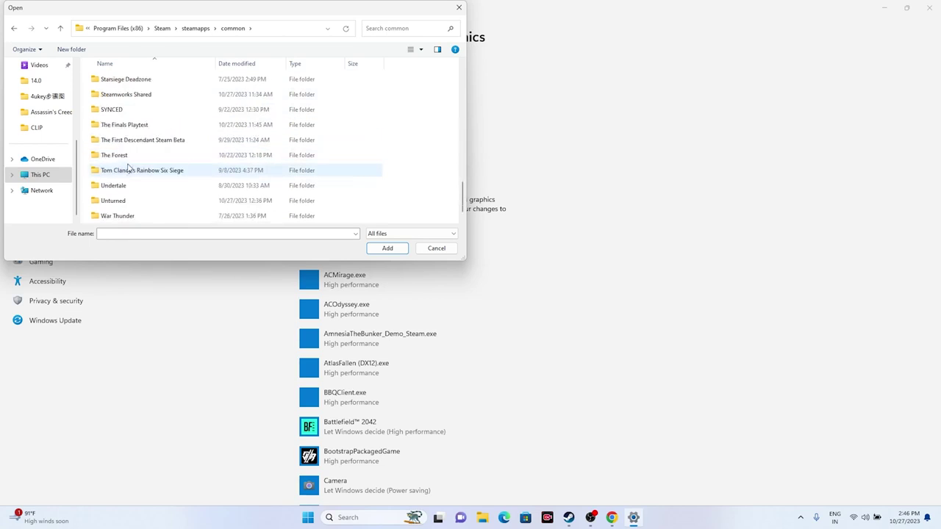
double_click(134, 125)
click(122, 141)
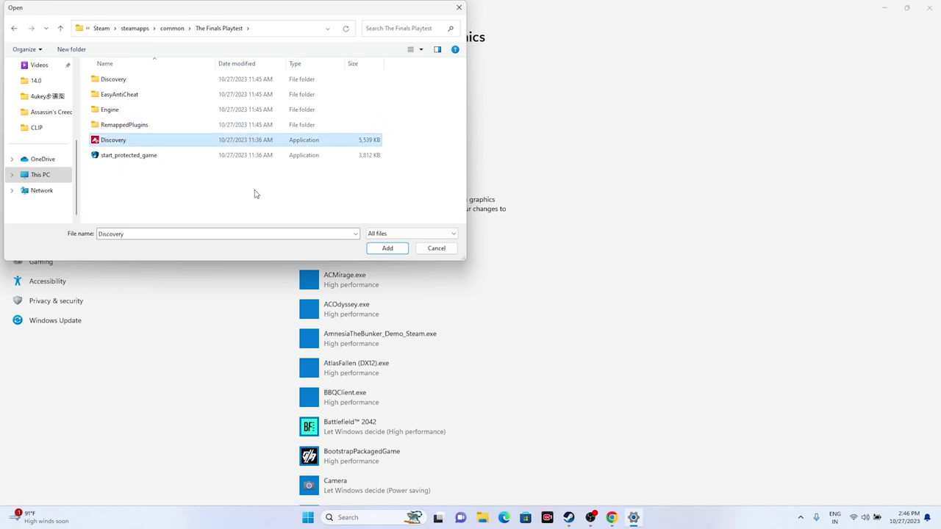
click(366, 249)
Set the graphics preference of Discovery to High performance, save it and close Settings
scroll(569, 255, down, 5)
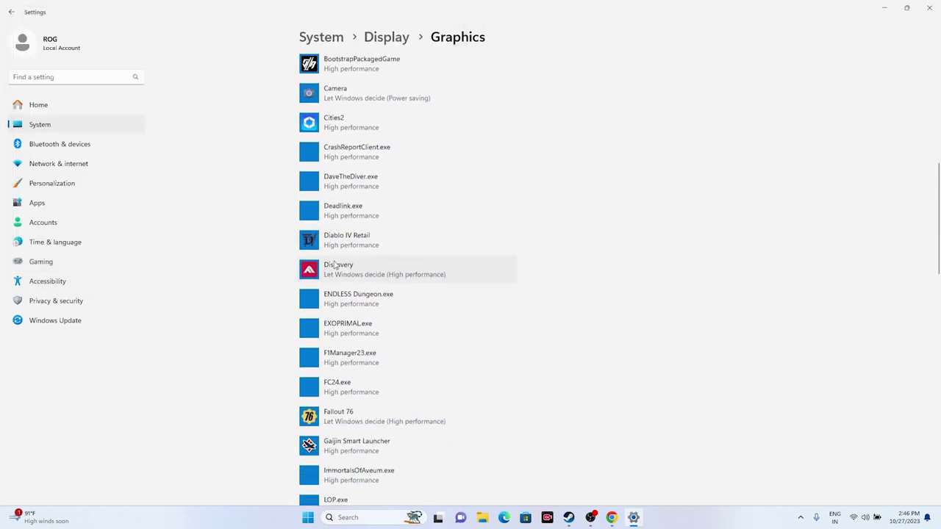
click(334, 264)
click(451, 323)
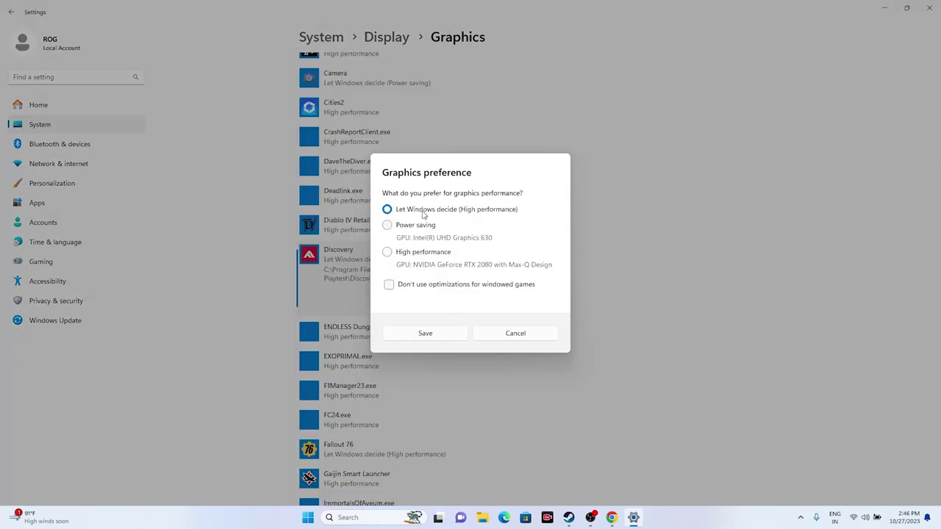
click(386, 252)
click(431, 333)
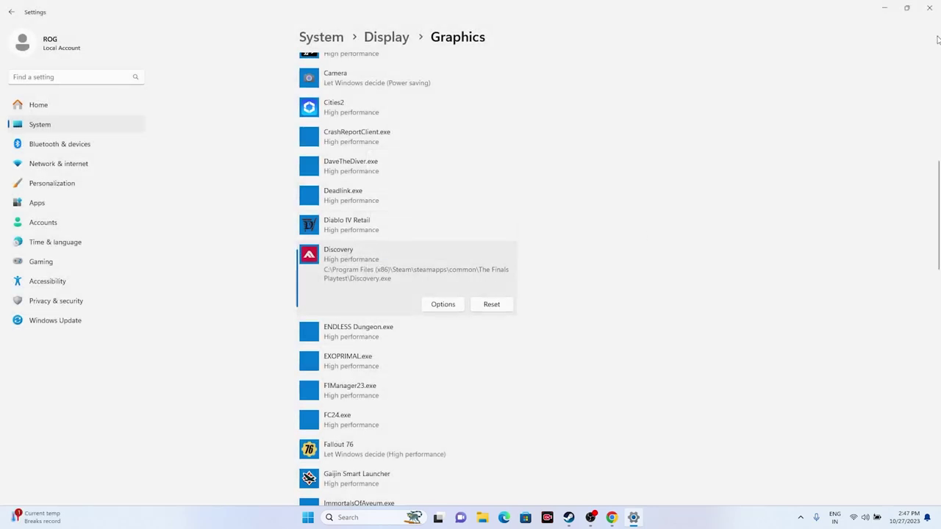
click(931, 11)
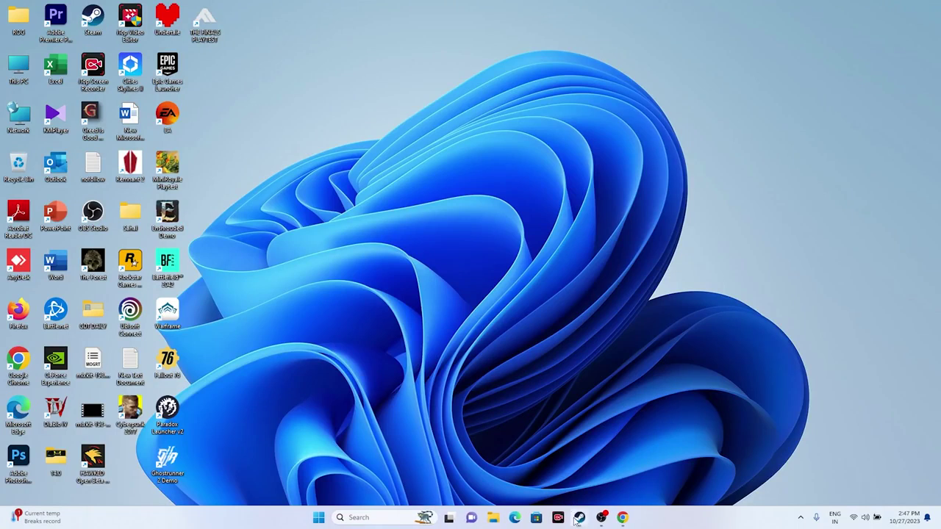
Bring up Steam, open the Virtual Memory dialog from the advanced system performance options and choose Custom size for drive C:
click(579, 518)
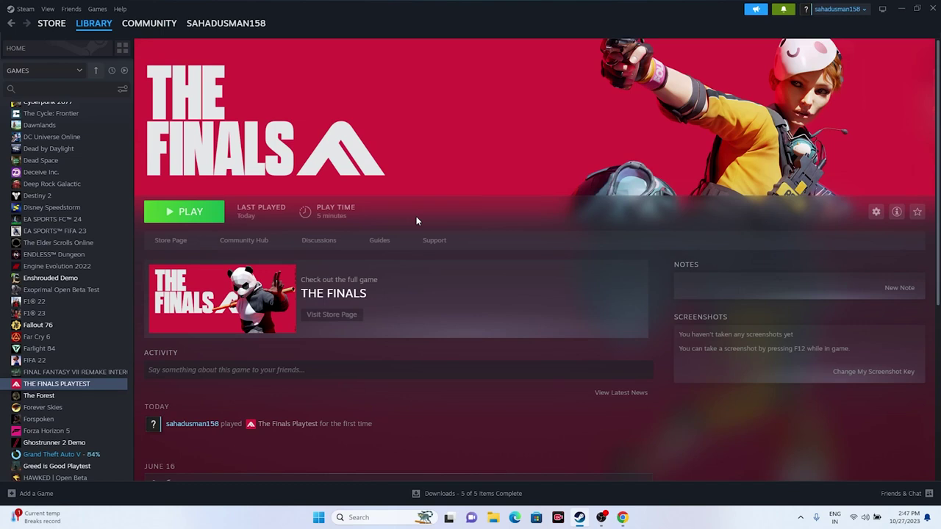
click(358, 517)
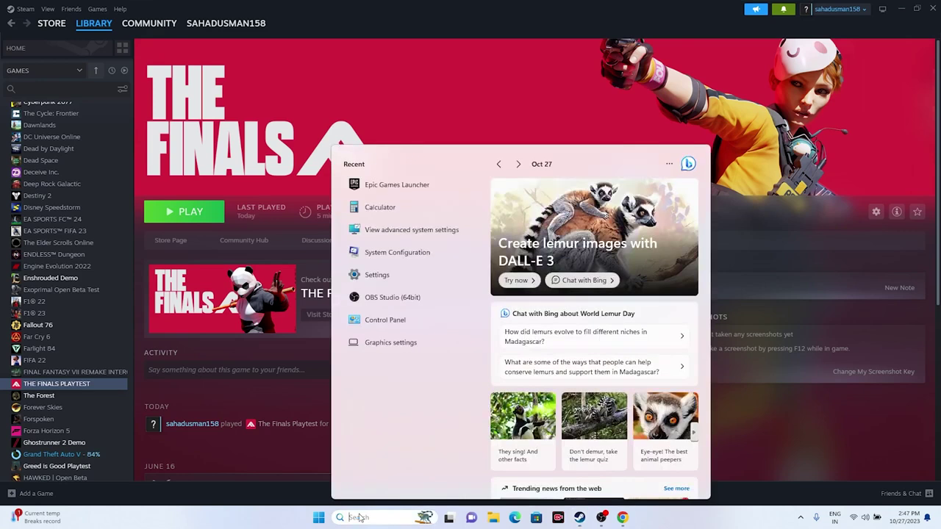
click(395, 231)
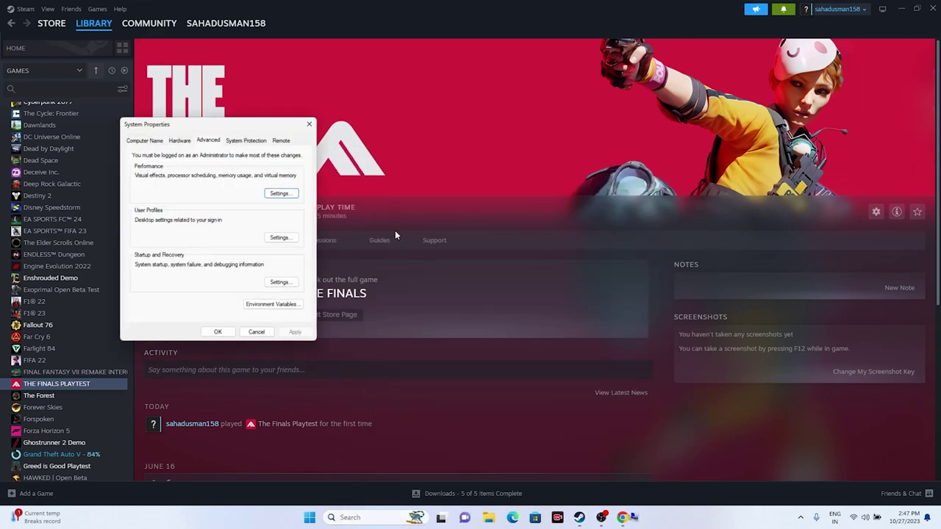
click(279, 192)
click(193, 176)
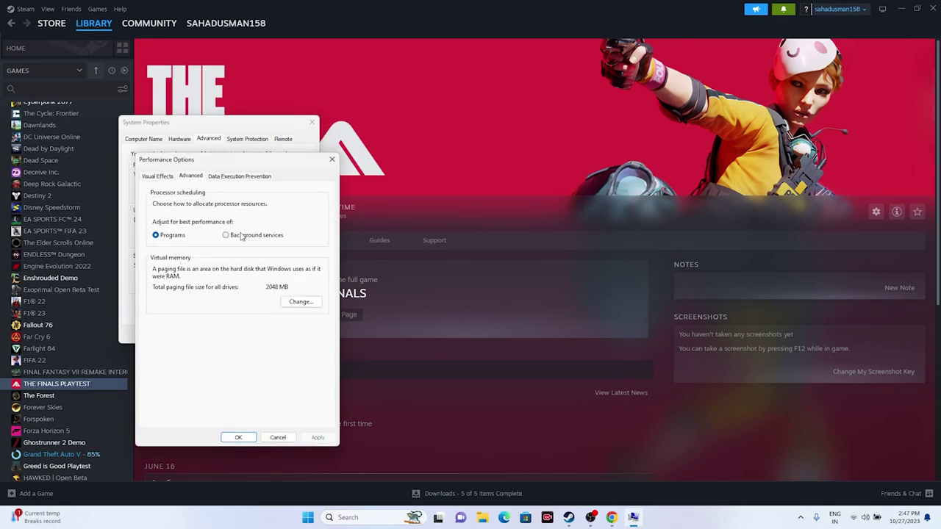
click(298, 302)
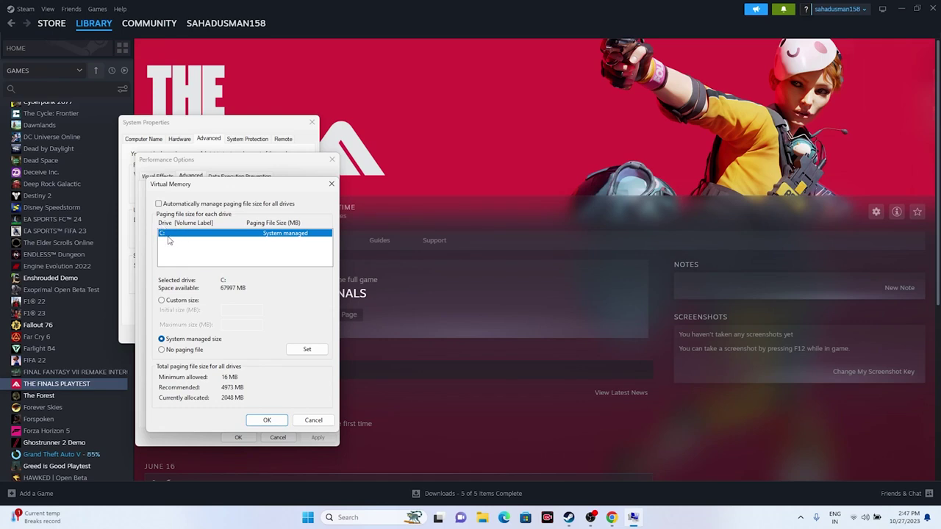
click(168, 302)
click(231, 309)
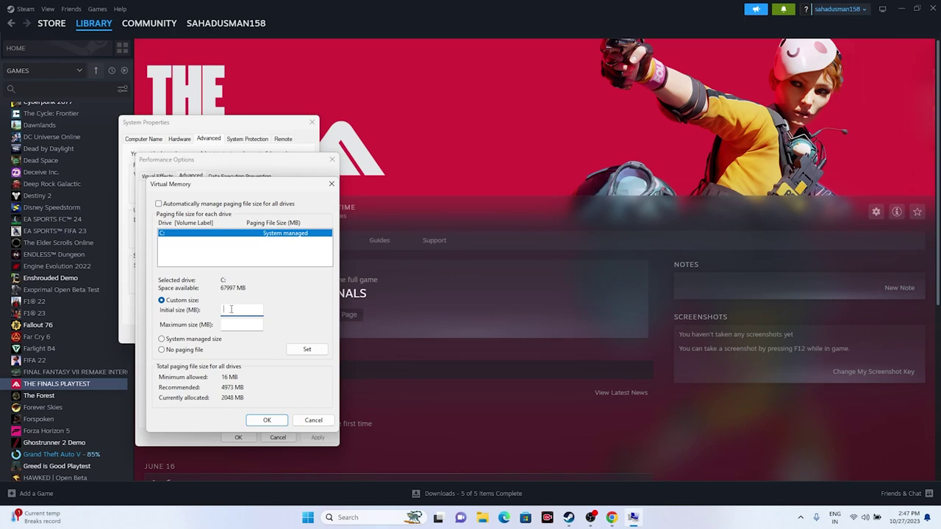
Open Calculator and multiply 32 by 1024
click(350, 517)
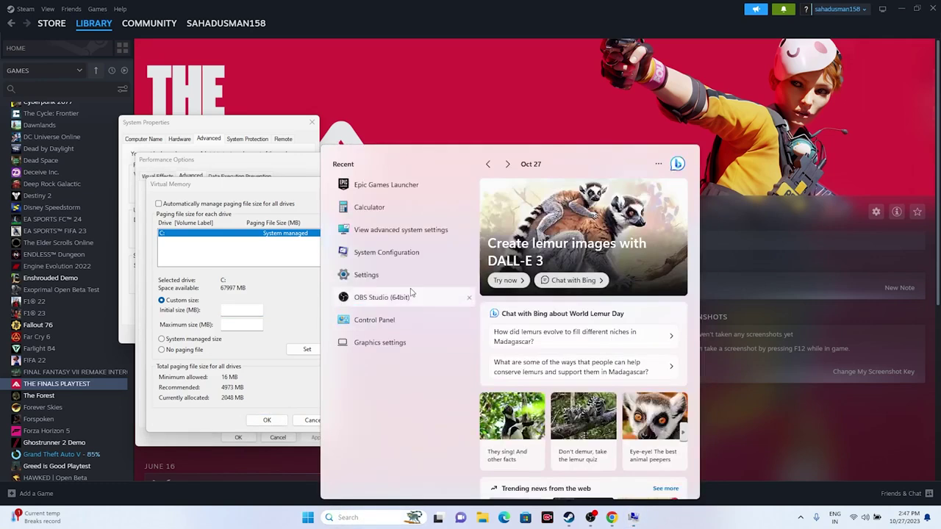
click(375, 207)
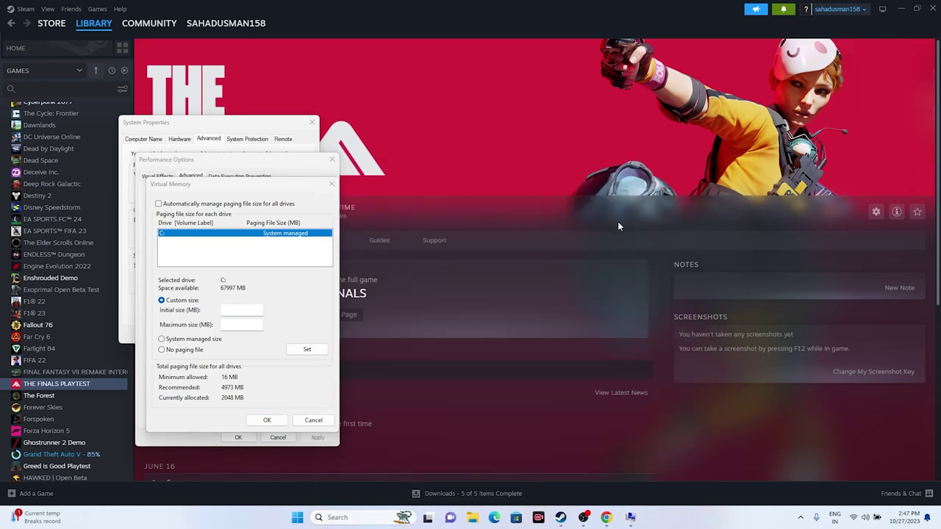
click(611, 284)
click(579, 286)
click(636, 239)
click(551, 291)
click(564, 311)
click(563, 281)
click(551, 266)
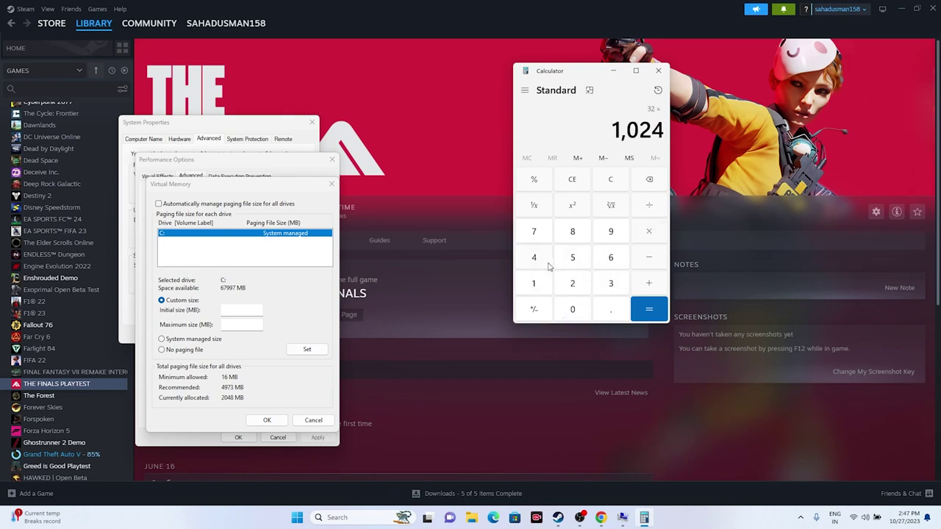
click(647, 307)
Multiply the Calculator result by 1.5 and copy the product
click(651, 233)
click(535, 281)
click(609, 304)
click(575, 257)
click(640, 309)
right_click(637, 130)
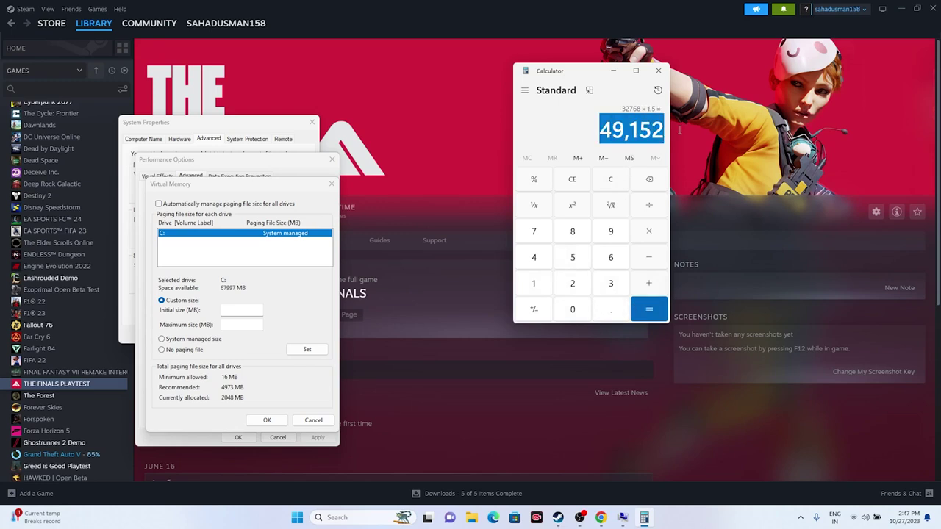
click(661, 141)
Paste the copied 49,152 as the initial size in MB of the custom paging file
click(241, 310)
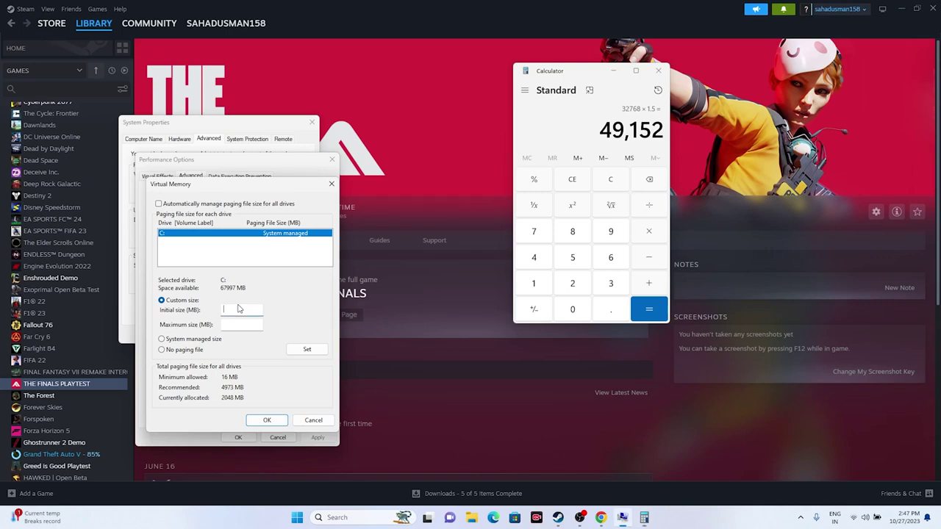
right_click(243, 311)
click(266, 356)
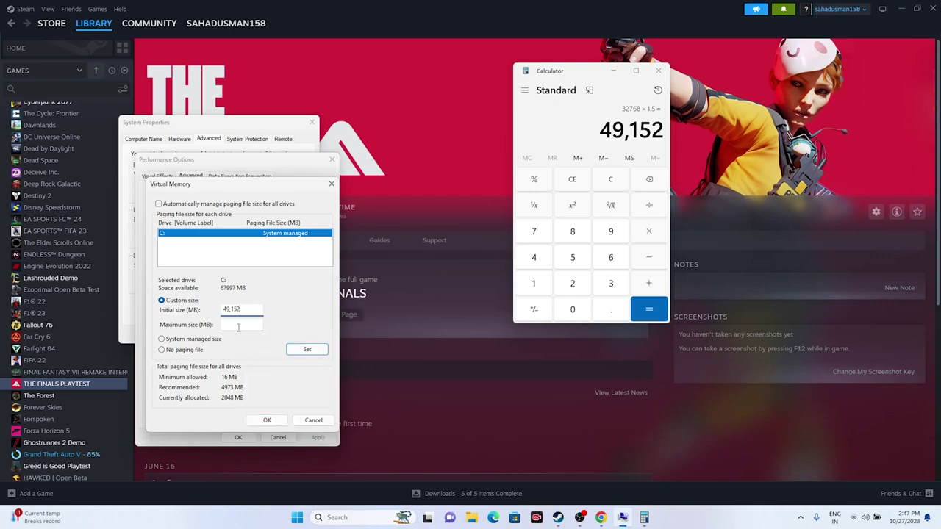
Clear the previous calculation and compute 32 × 1024 × 3 in Calculator
click(570, 182)
click(610, 283)
click(572, 283)
click(649, 231)
click(534, 283)
click(572, 309)
click(573, 283)
click(533, 257)
click(649, 309)
click(618, 283)
key(Return)
Copy the Calculator result 98,304 and paste it as the maximum size in MB of the paging file
drag(595, 131, 665, 133)
right_click(665, 134)
click(695, 140)
right_click(252, 325)
click(273, 369)
Accept the Virtual Memory and Performance Options dialogs, and close System Properties and Calculator
click(265, 421)
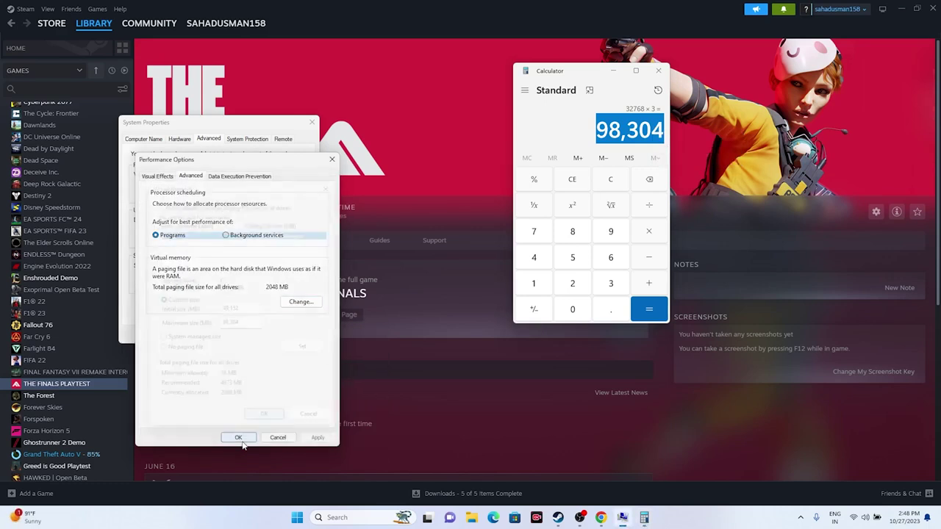
click(239, 437)
click(312, 122)
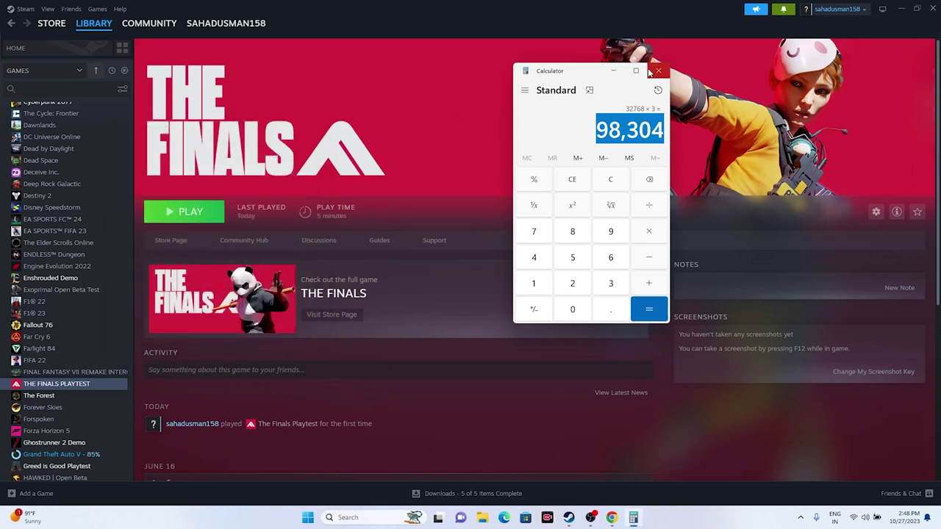
click(658, 70)
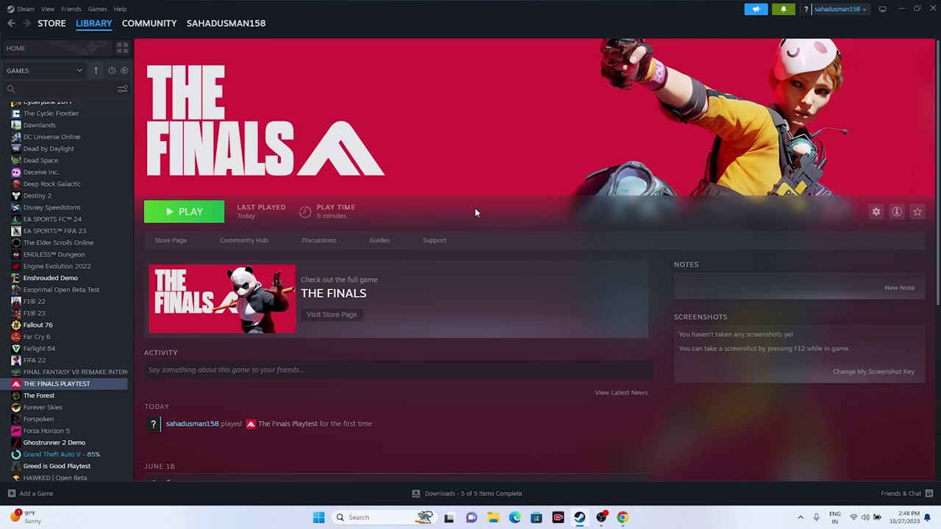
Show the Uninstall option for THE FINALS PLAYTEST in the Steam library and dismiss it without uninstalling
right_click(87, 384)
mouse_move(110, 443)
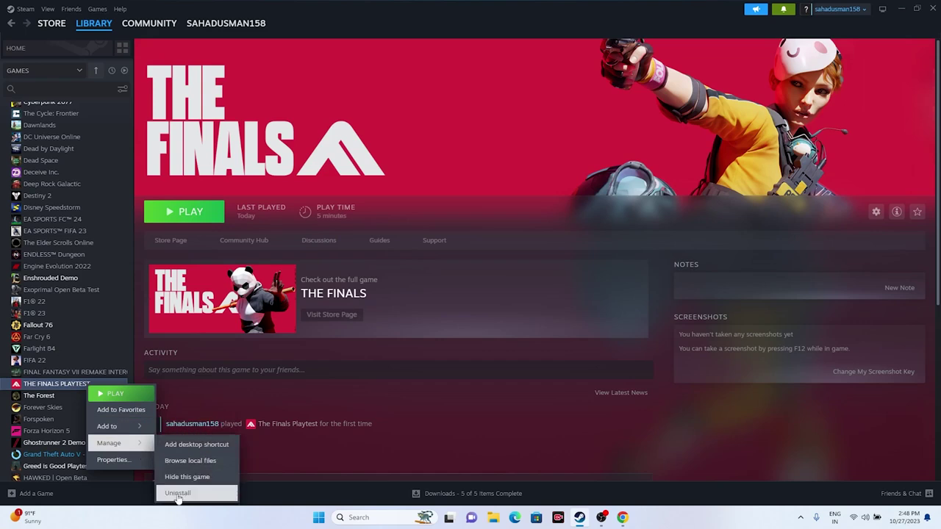
click(426, 452)
View the drives under This PC in File Explorer and close the window
click(493, 517)
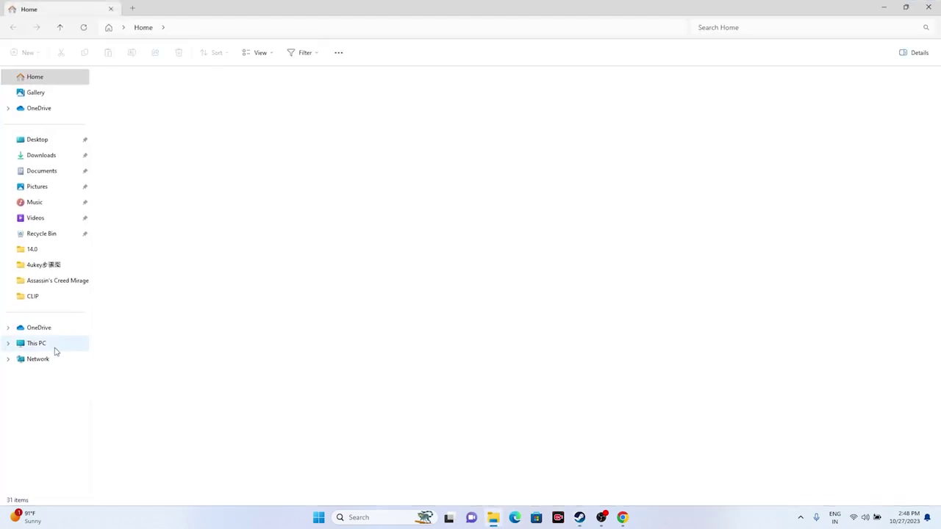
click(55, 350)
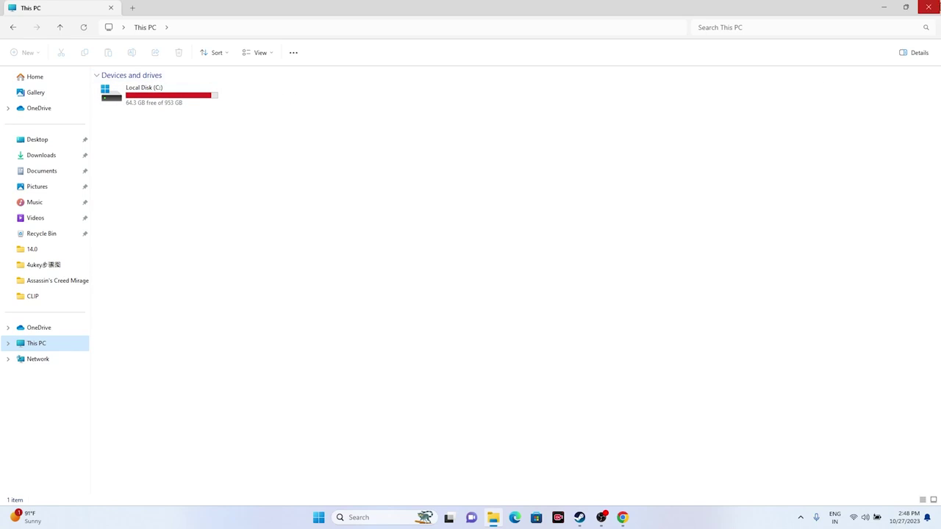
click(928, 7)
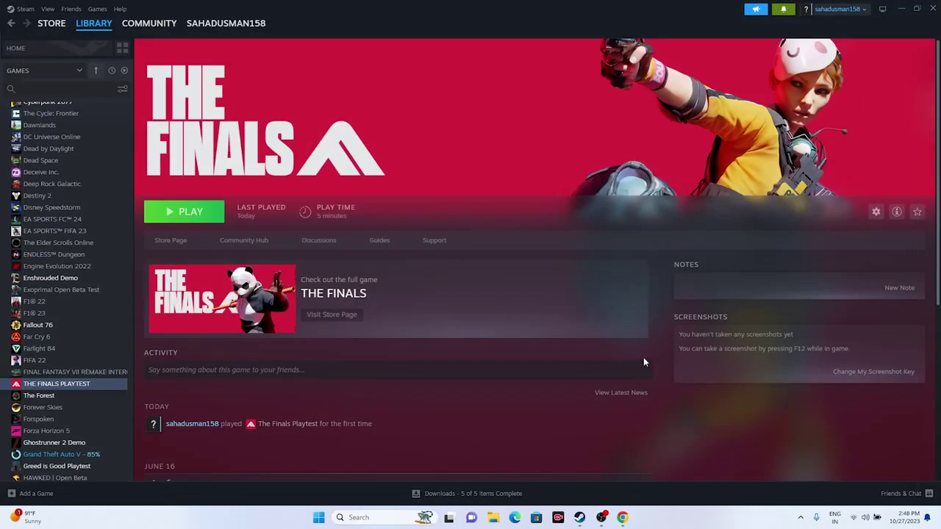
Switch to Chrome, open the NVIDIA GeForce Drivers page and decline its push notifications to reach Manual Driver Search
click(622, 518)
click(283, 5)
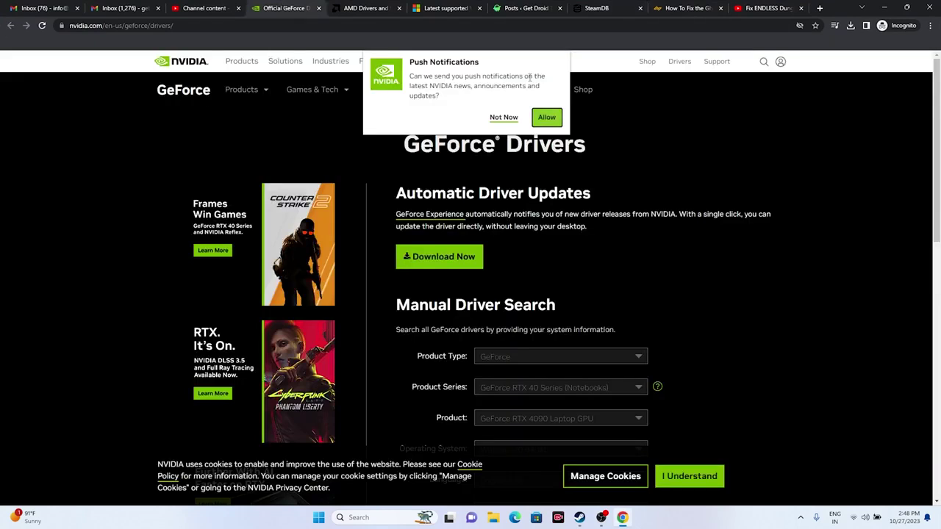
click(504, 118)
scroll(856, 187, down, 3)
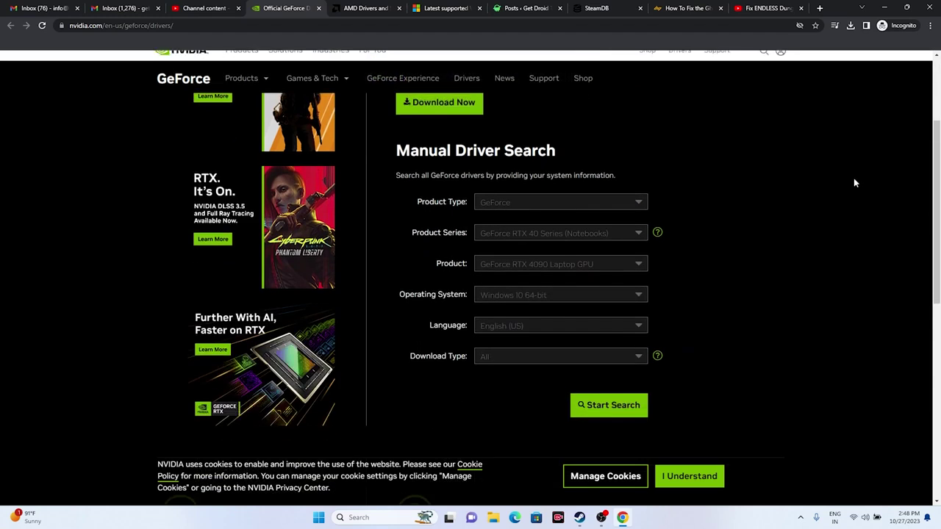
Choose GeForce as the product type and GeForce RTX 40 Series as the product series for the driver search
click(498, 162)
click(502, 178)
click(505, 193)
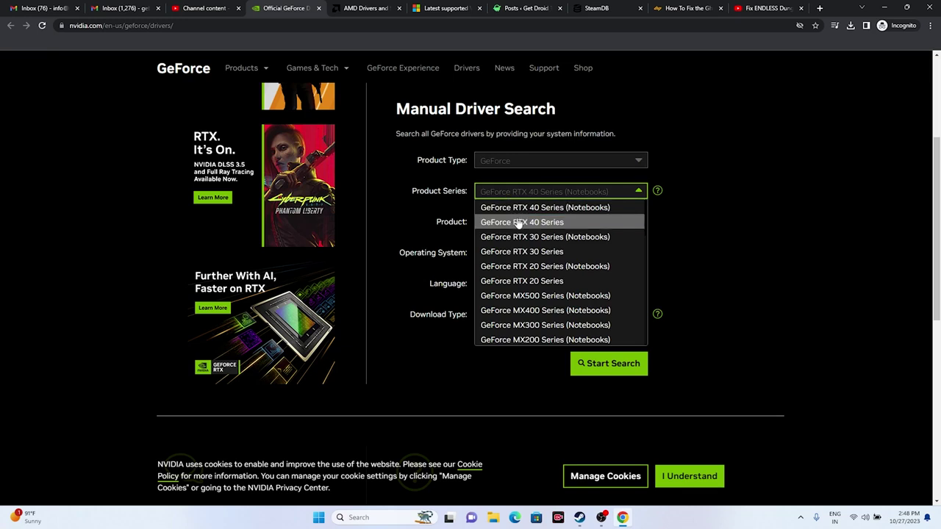
click(517, 222)
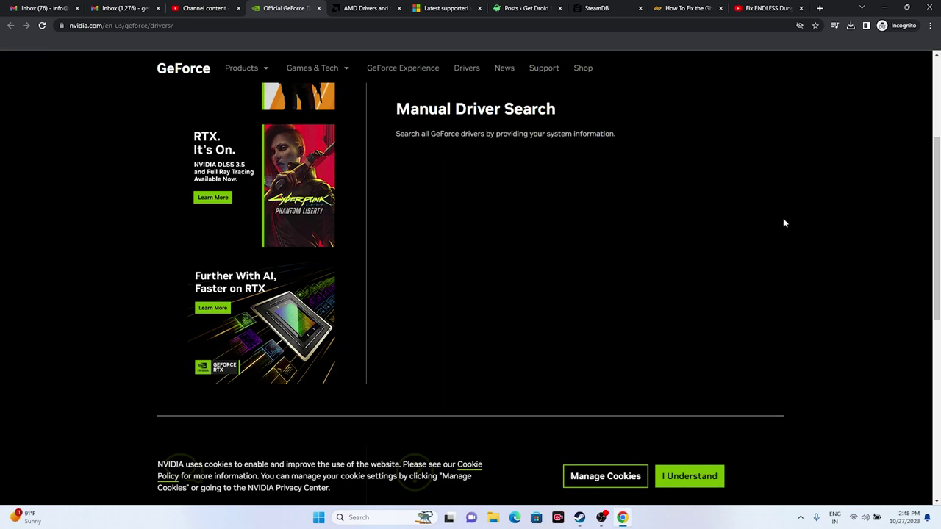
Set the operating system to Windows 11, run the NVIDIA driver search and highlight the newest Game Ready Driver's version and release date
click(562, 253)
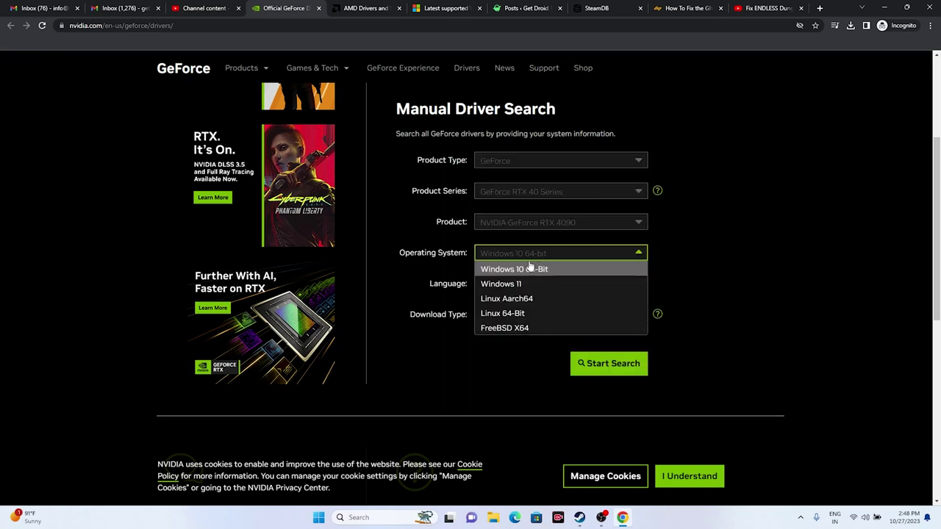
click(514, 282)
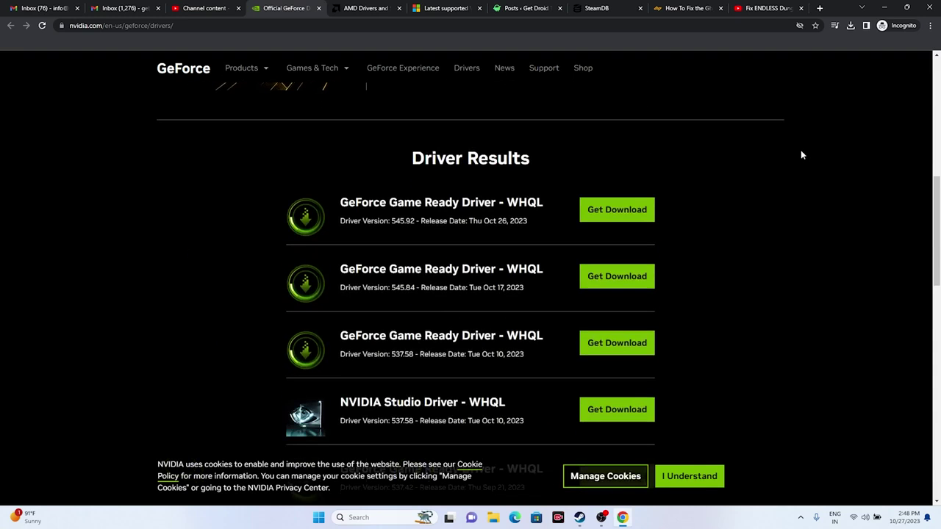
drag(393, 222, 412, 224)
click(474, 224)
drag(484, 221, 527, 223)
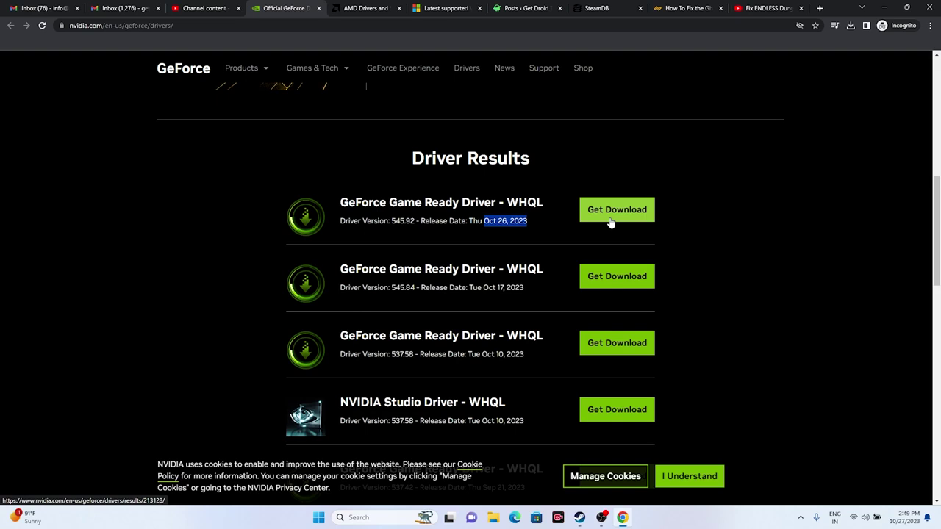
On the AMD Drivers and Support page, look up drivers for the AMD Radeon RX 7000S Series under Graphics
click(357, 9)
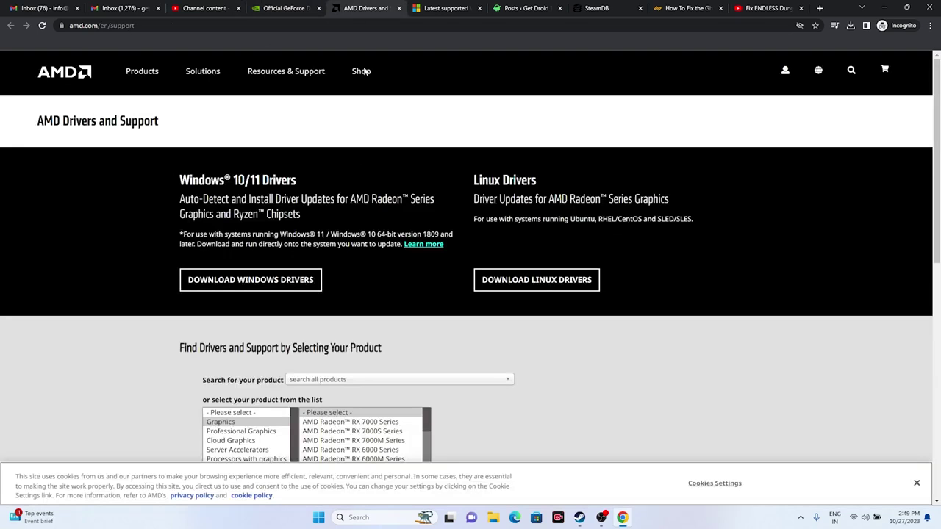
scroll(470, 294, down, 3)
click(220, 226)
click(343, 236)
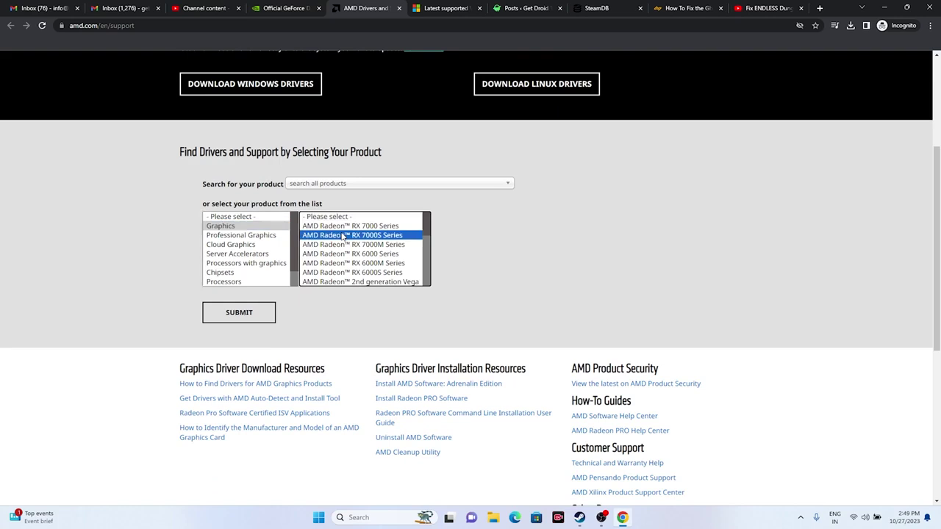
click(476, 229)
click(259, 319)
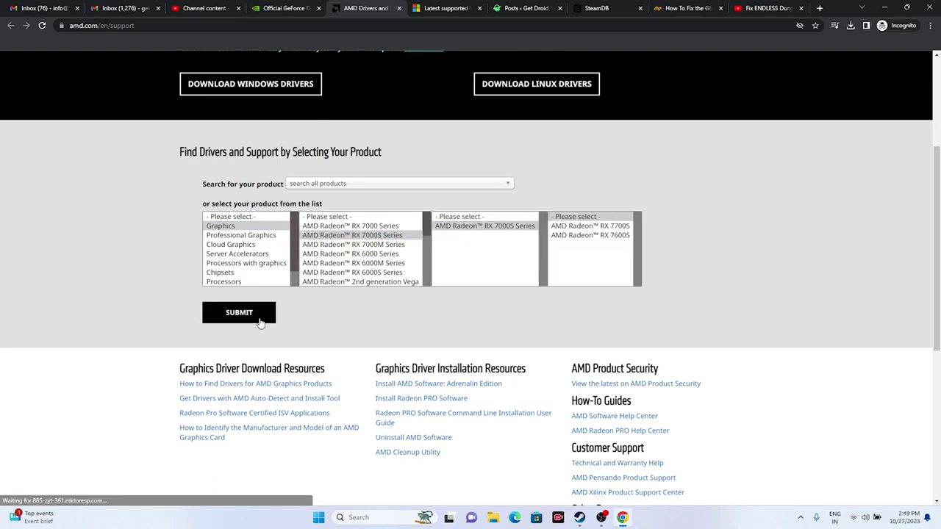
scroll(439, 259, down, 2)
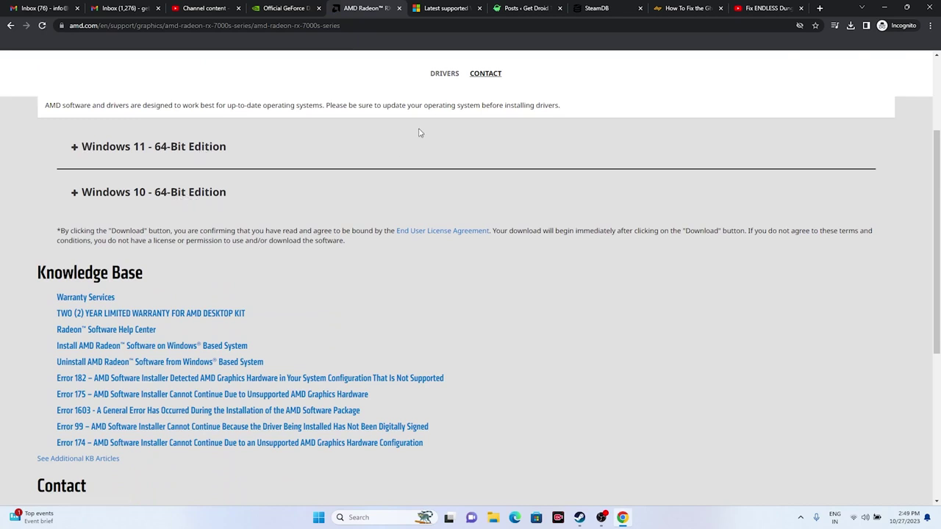
Examine the x86 download on the Microsoft Visual C++ Redistributable page for Visual Studio 2015–2022, and minimize Chrome
click(453, 8)
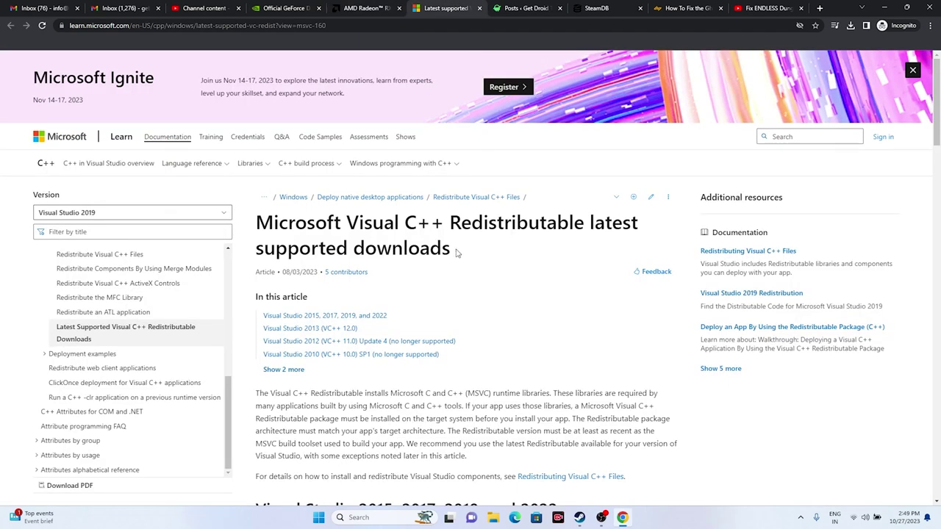
drag(456, 253, 258, 219)
click(488, 239)
scroll(488, 240, down, 6)
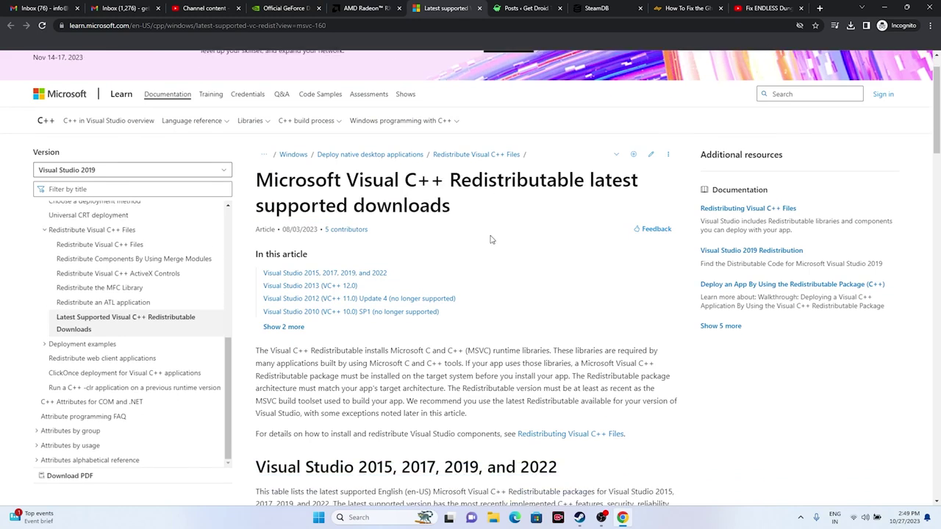
drag(265, 279, 284, 266)
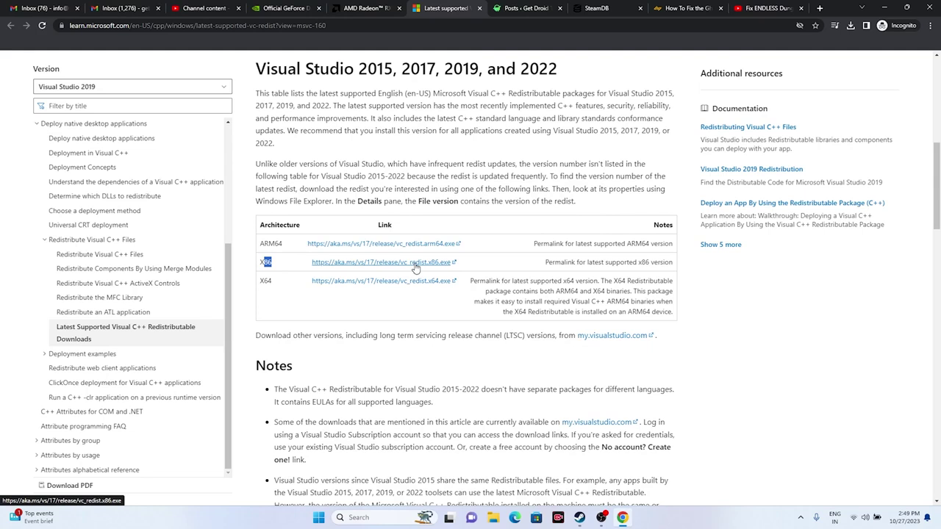
click(885, 7)
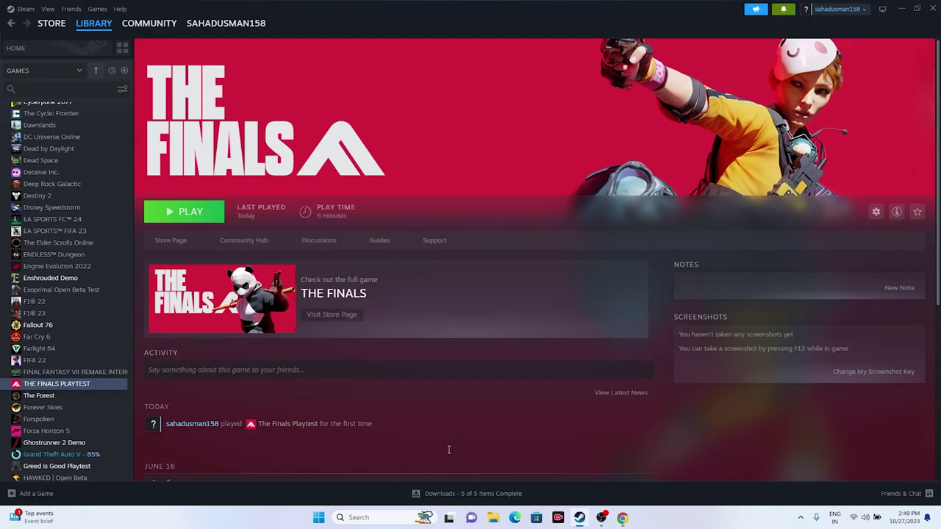
Check the available updates on the Windows Update page in Windows Settings and close Settings
click(360, 518)
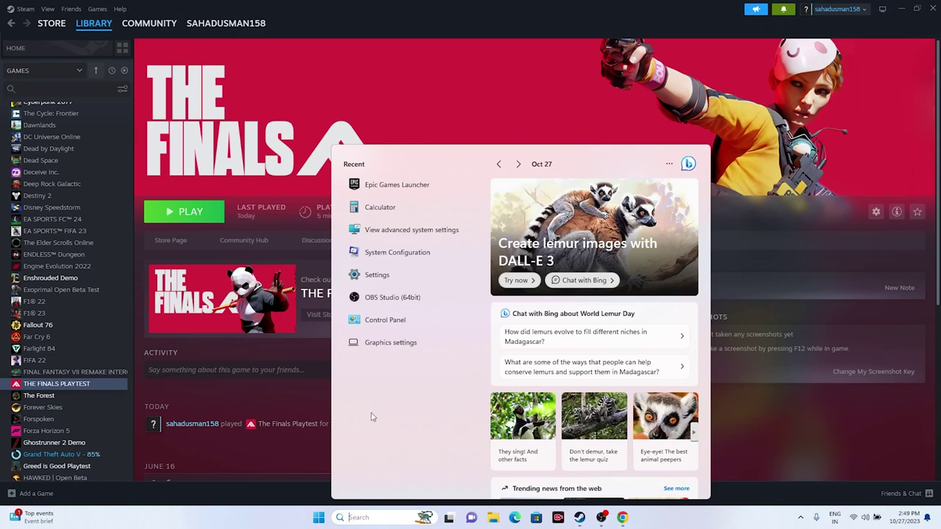
click(383, 276)
click(81, 320)
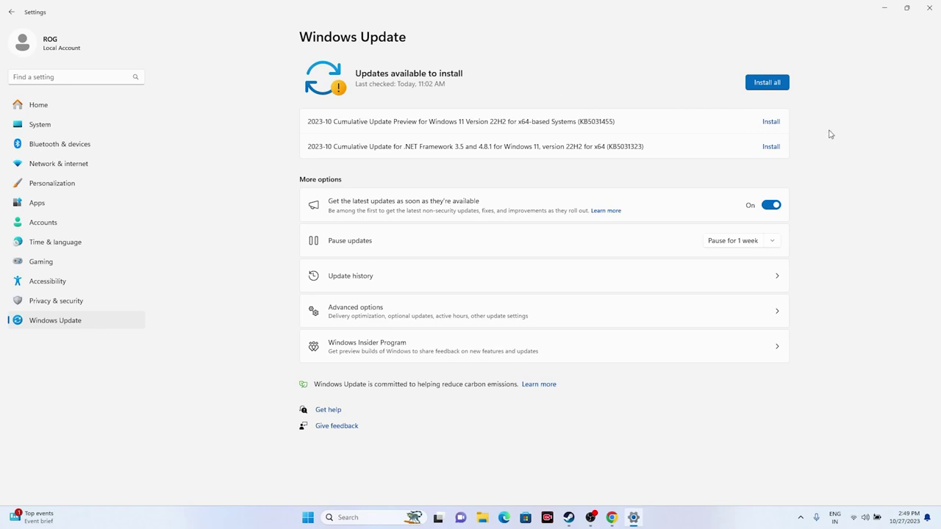
click(928, 8)
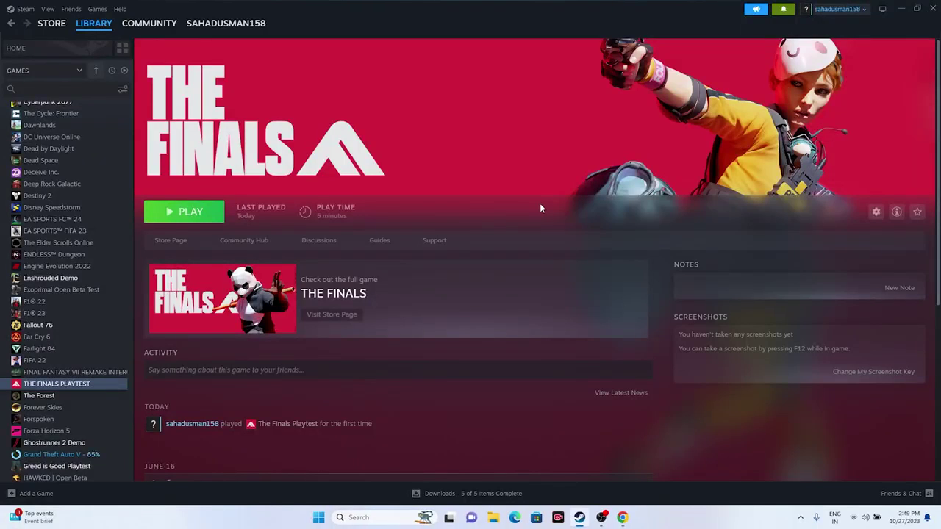
Verify the integrity of the beta files for THE FINALS PLAYTEST from its Steam properties
right_click(78, 385)
click(99, 459)
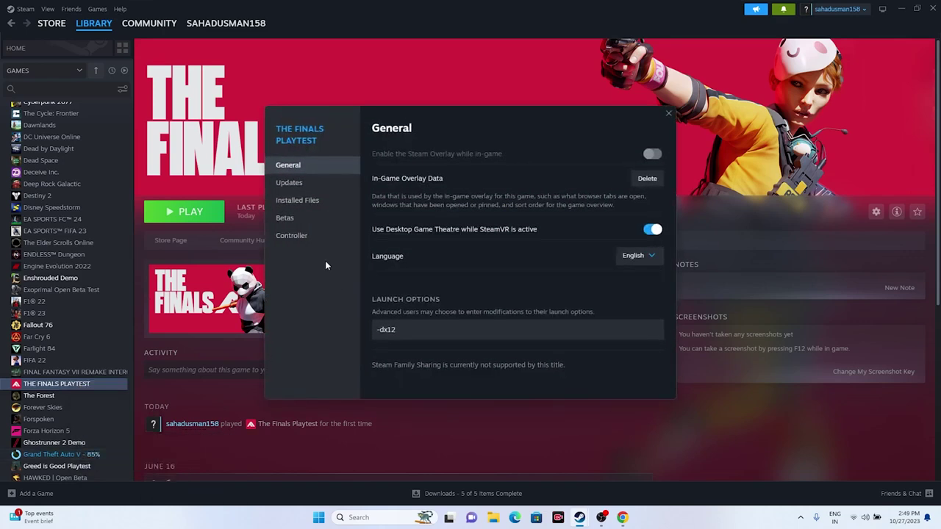
click(314, 205)
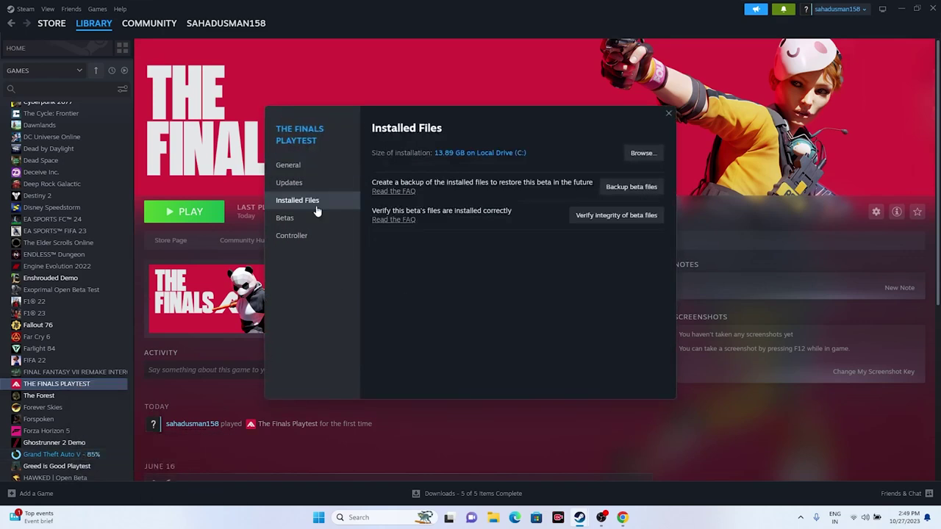
click(621, 215)
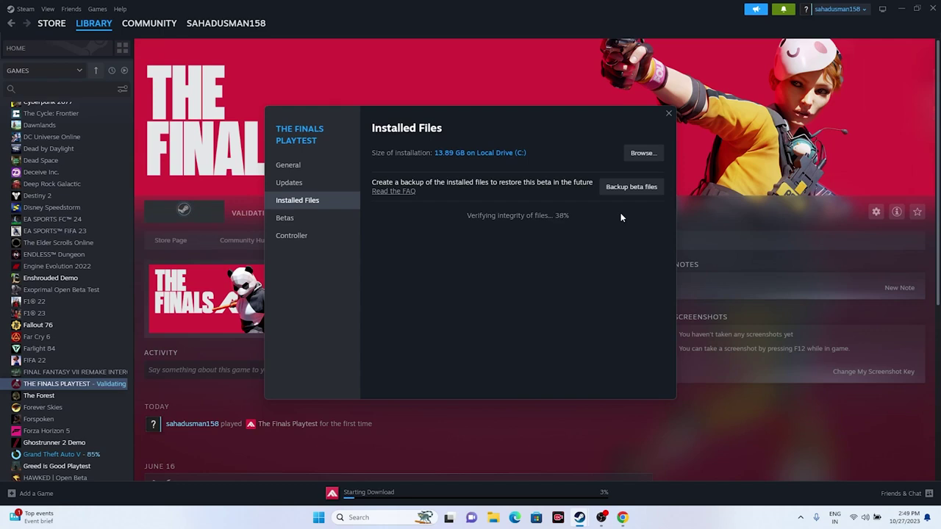